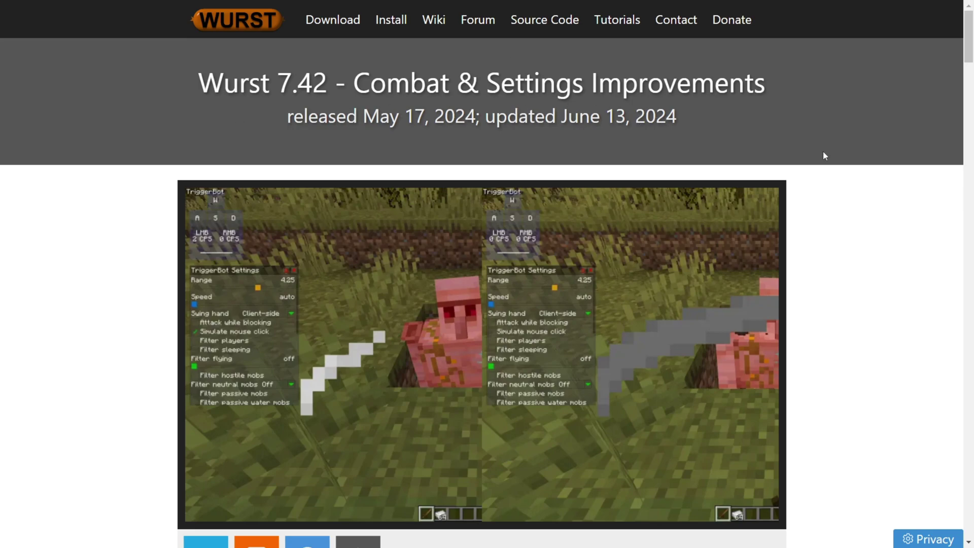
# Step: Scroll to Downloads and get the Wurst Client v7.42 MC1.21 jar and Fabric API v0.100.1+1.21
pyautogui.scroll(-1, 823, 152)
pyautogui.scroll(-4, 883, 122)
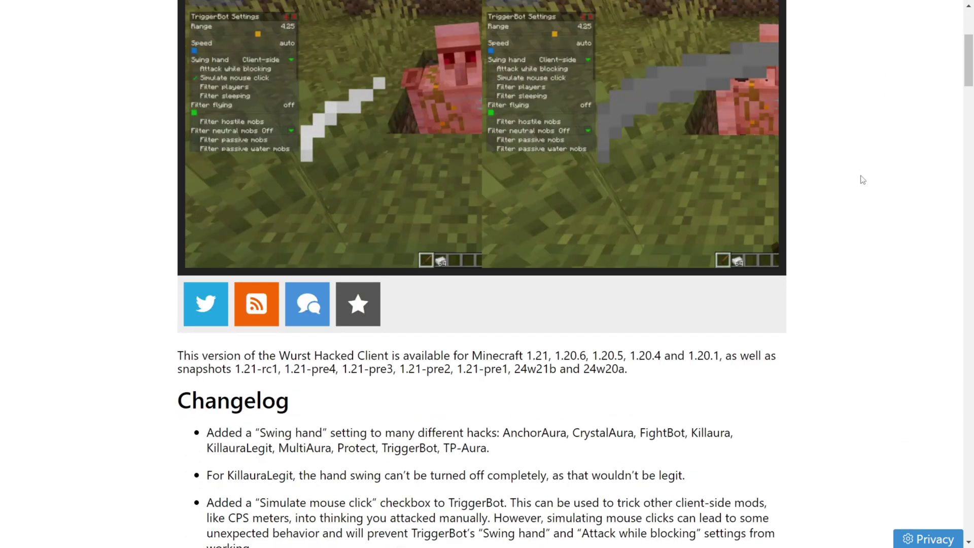
pyautogui.scroll(-1, 863, 180)
pyautogui.scroll(2, 864, 183)
pyautogui.scroll(-12, 857, 182)
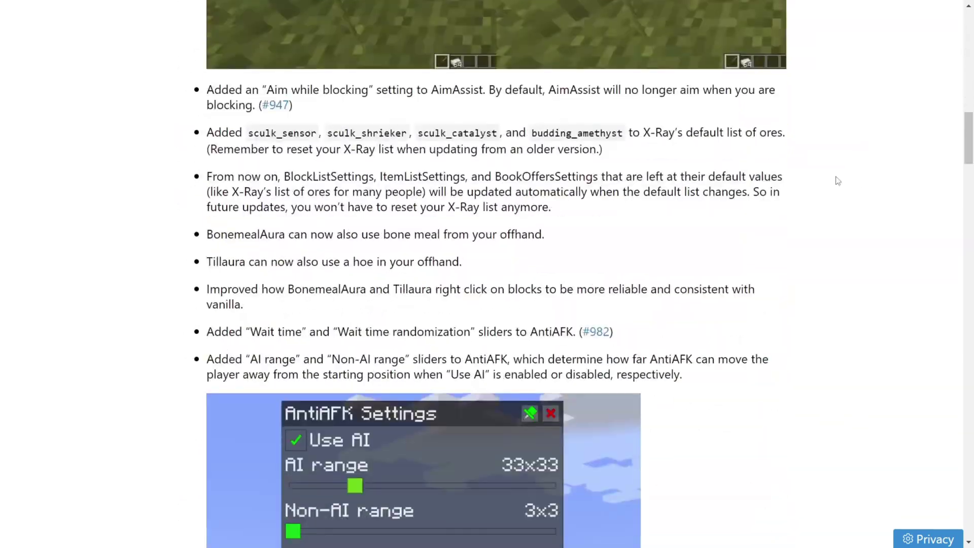
pyautogui.scroll(-20, 838, 182)
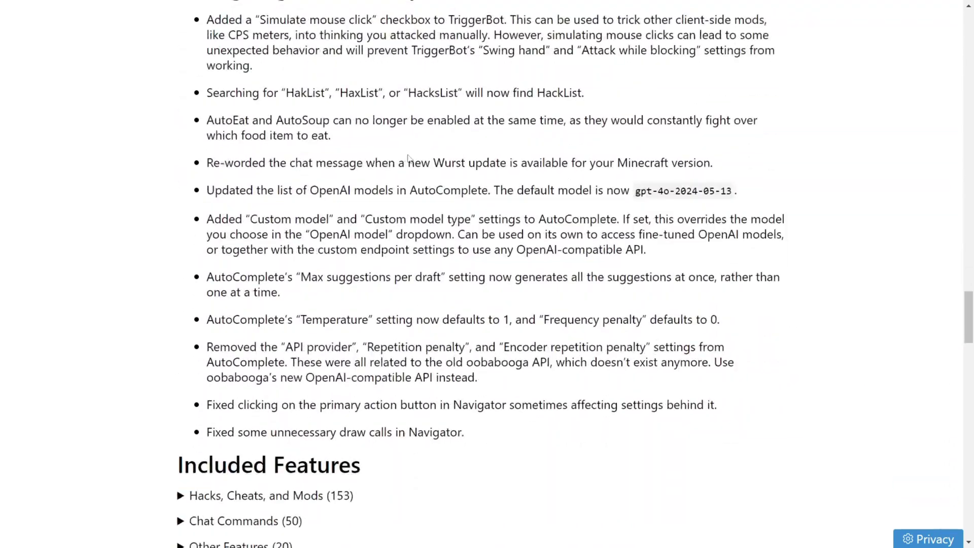
pyautogui.scroll(-12, 282, 202)
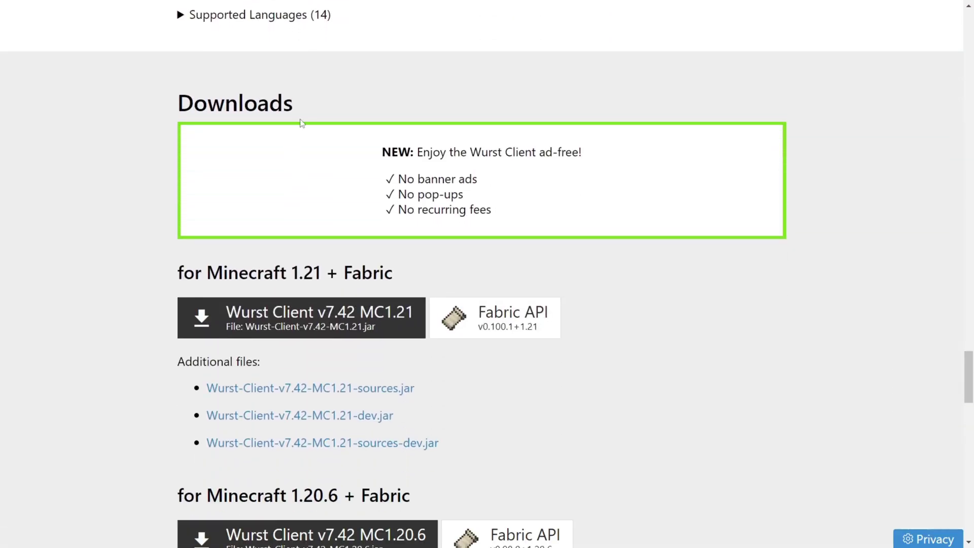
pyautogui.moveTo(293, 107); pyautogui.dragTo(171, 161)
pyautogui.click(104, 208)
pyautogui.click(270, 329)
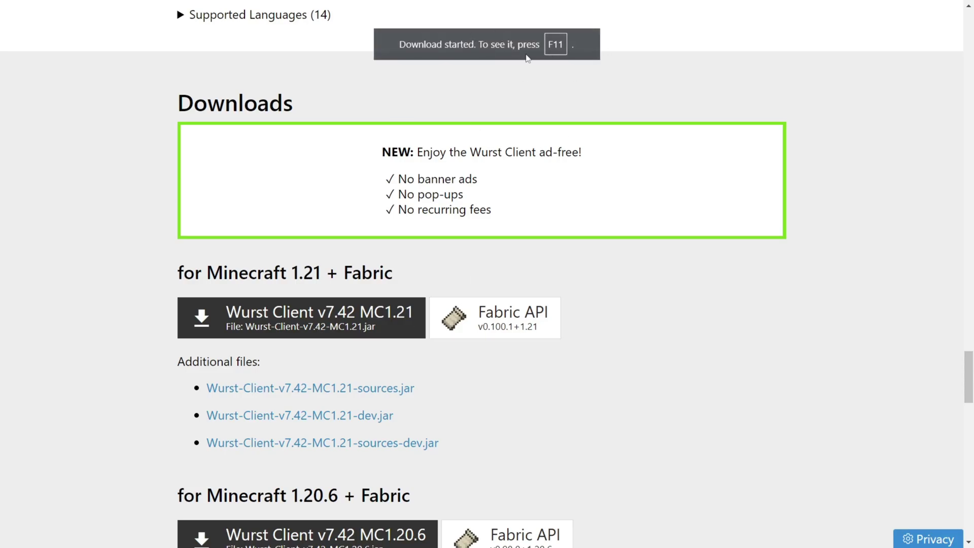
pyautogui.click(501, 328)
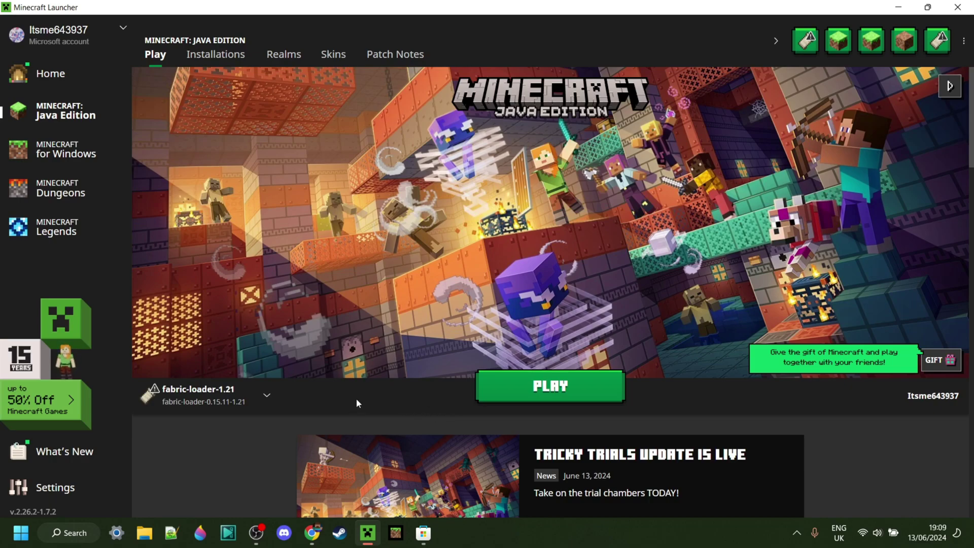
pyautogui.click(260, 400)
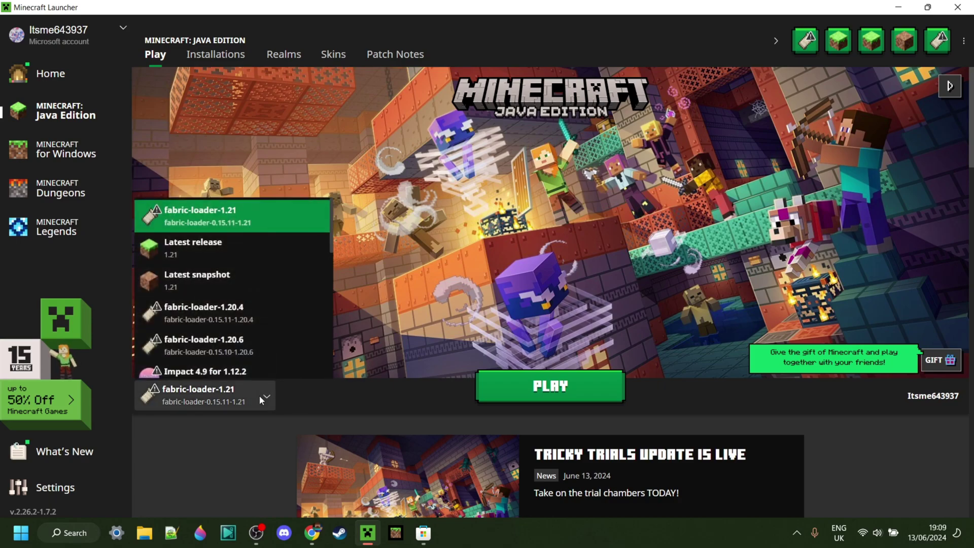
pyautogui.click(281, 218)
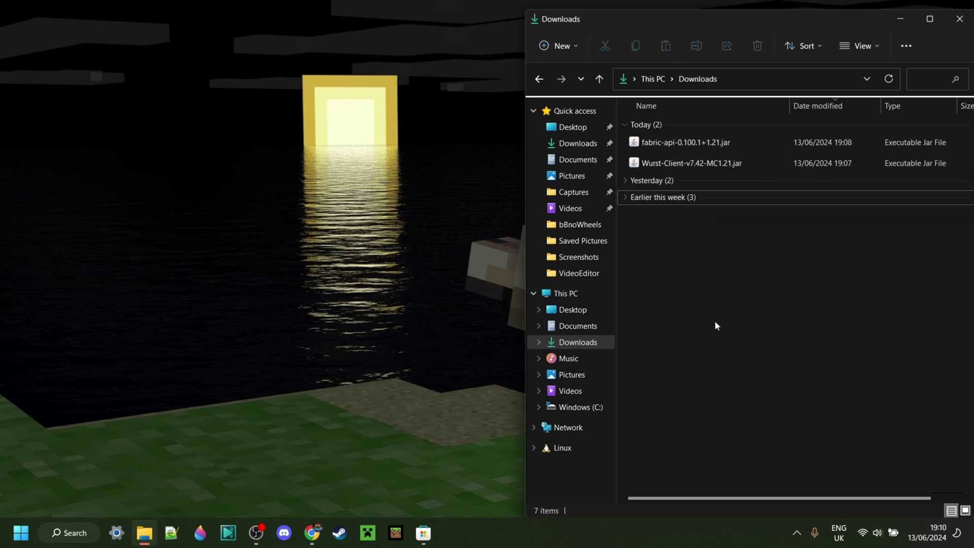
# Step: Open the AppData > Roaming > .minecraft > mods folder via the Run prompt
pyautogui.press('super+r')
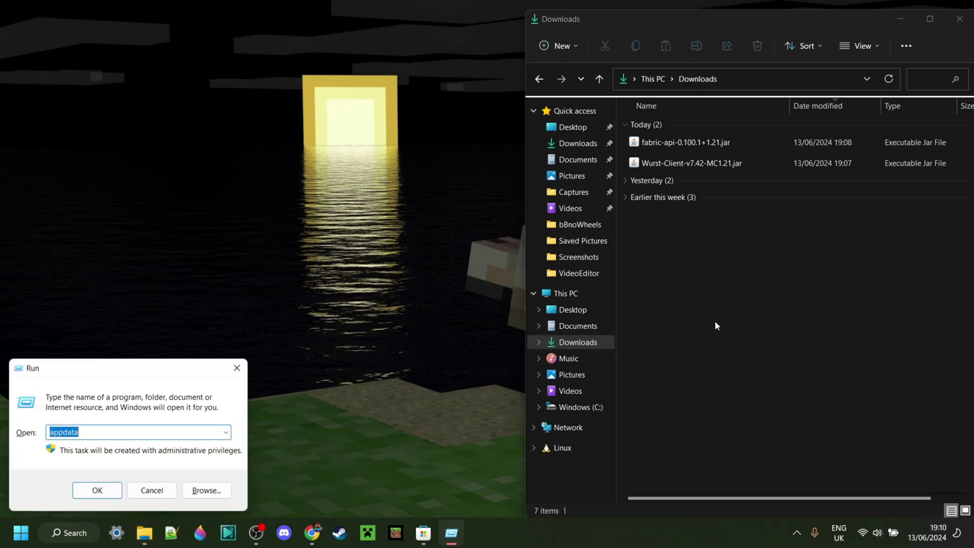
pyautogui.write('app')
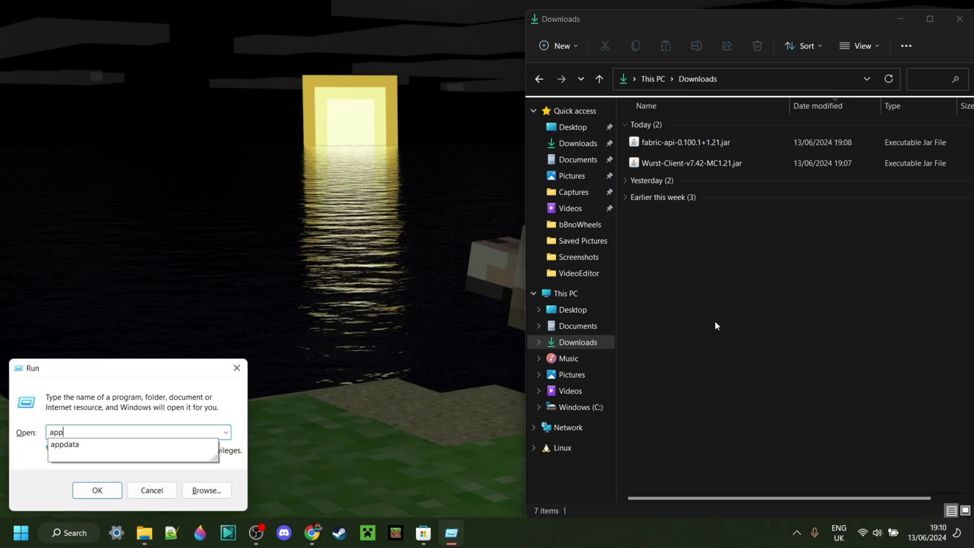
pyautogui.write('data')
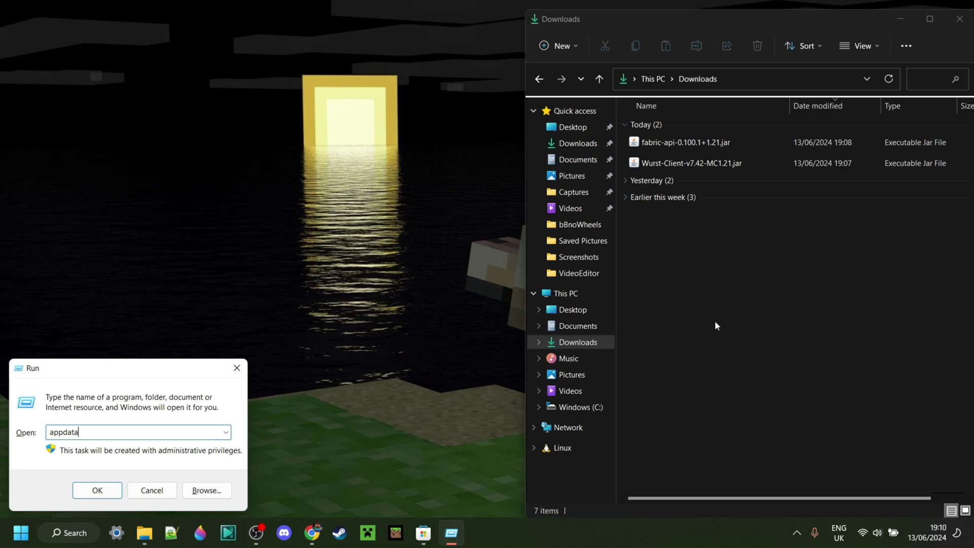
pyautogui.press('Return')
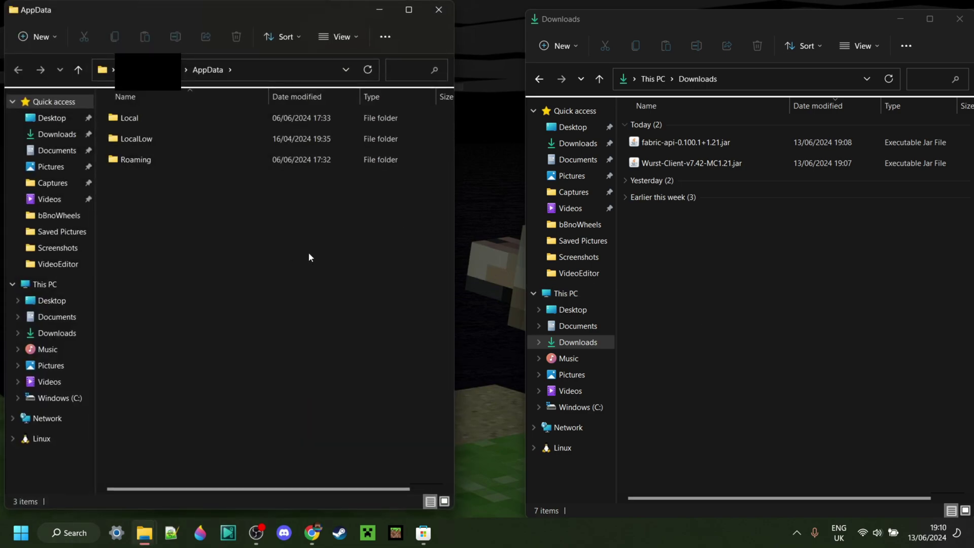
pyautogui.doubleClick(154, 161)
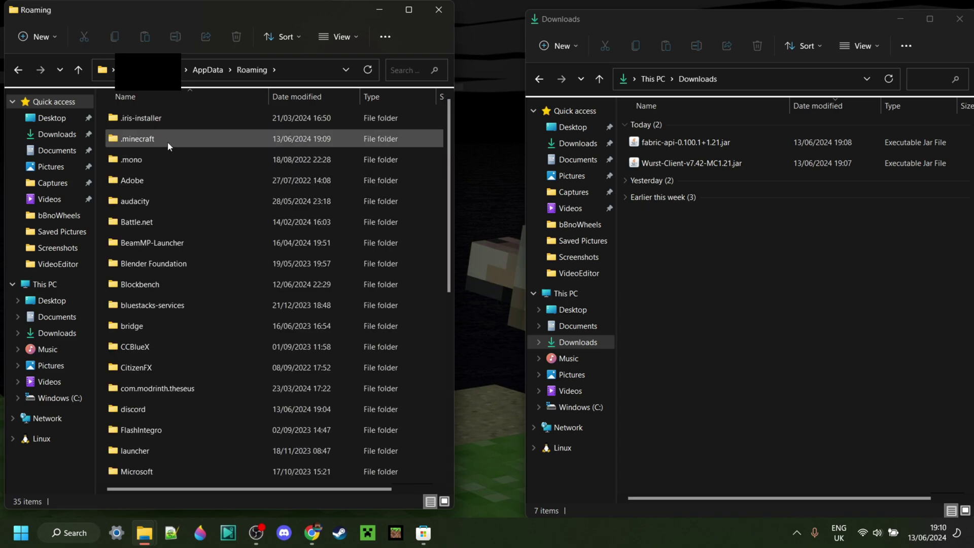
pyautogui.doubleClick(168, 142)
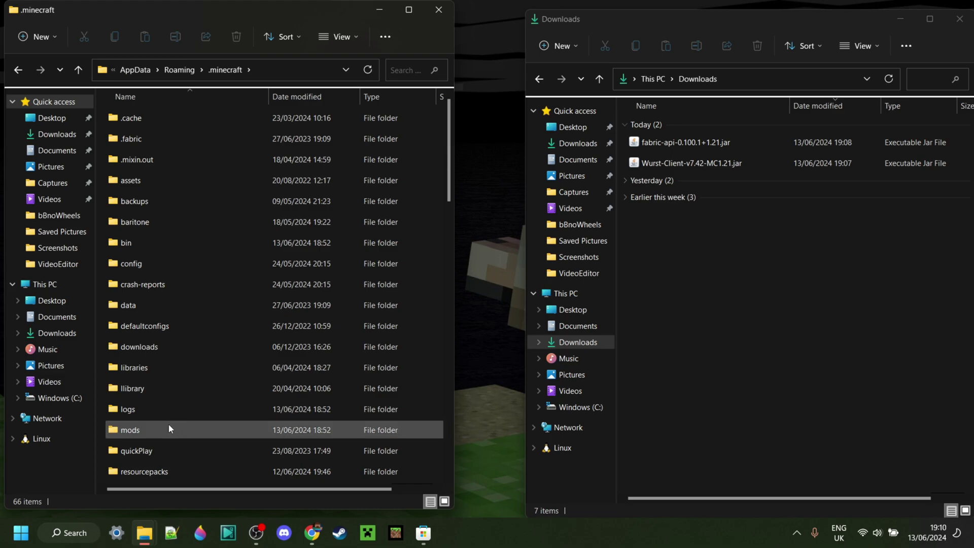
pyautogui.doubleClick(181, 435)
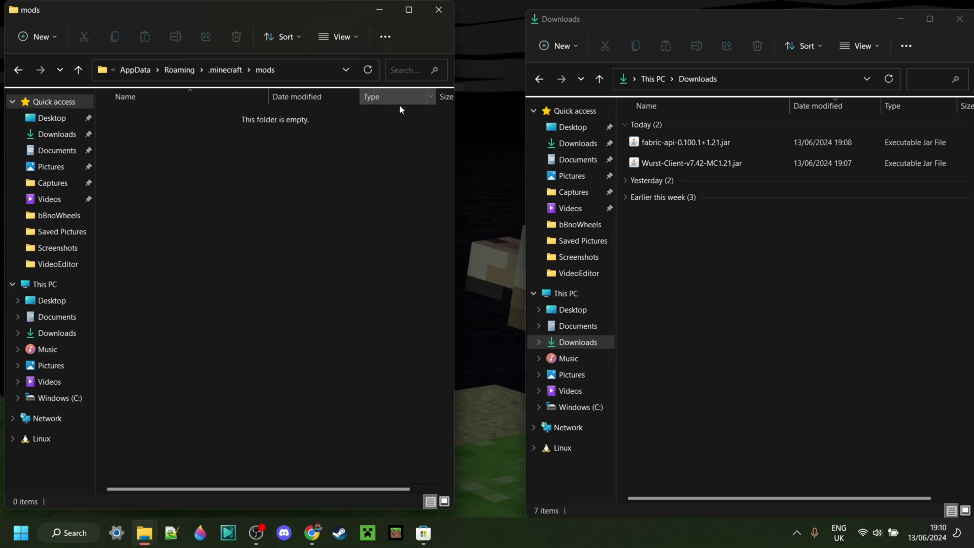
# Step: Move both jar files from Downloads into mods and close both Explorer windows
pyautogui.moveTo(625, 142); pyautogui.dragTo(270, 205)
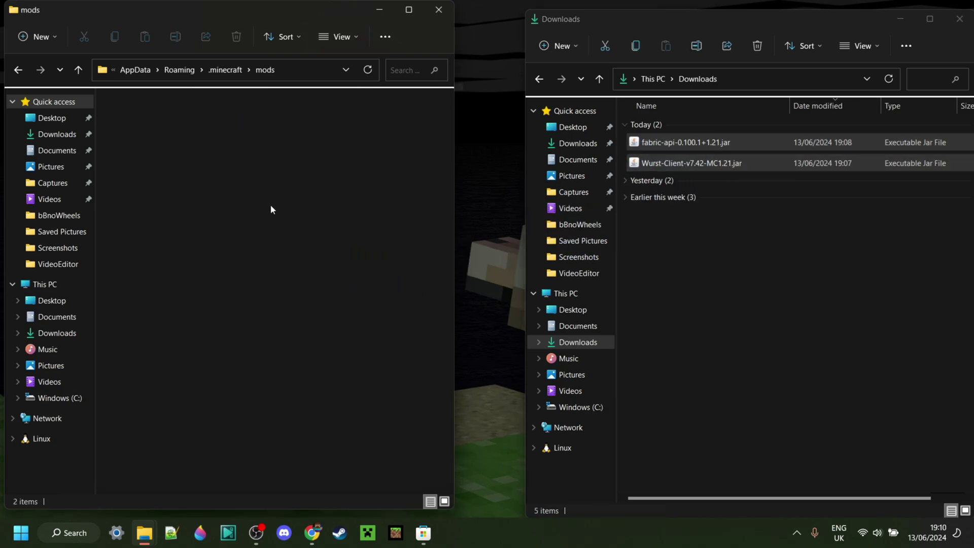
pyautogui.click(284, 213)
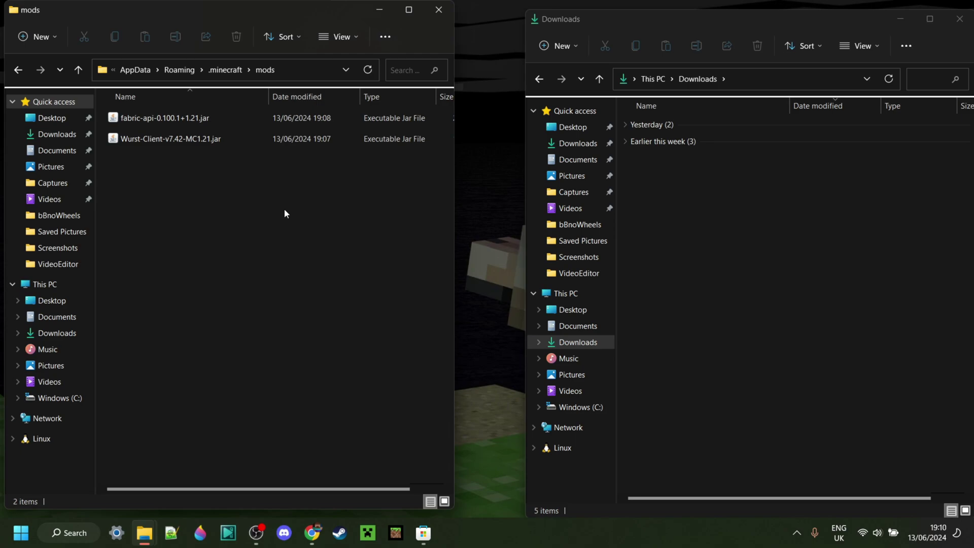
pyautogui.click(441, 12)
pyautogui.click(960, 19)
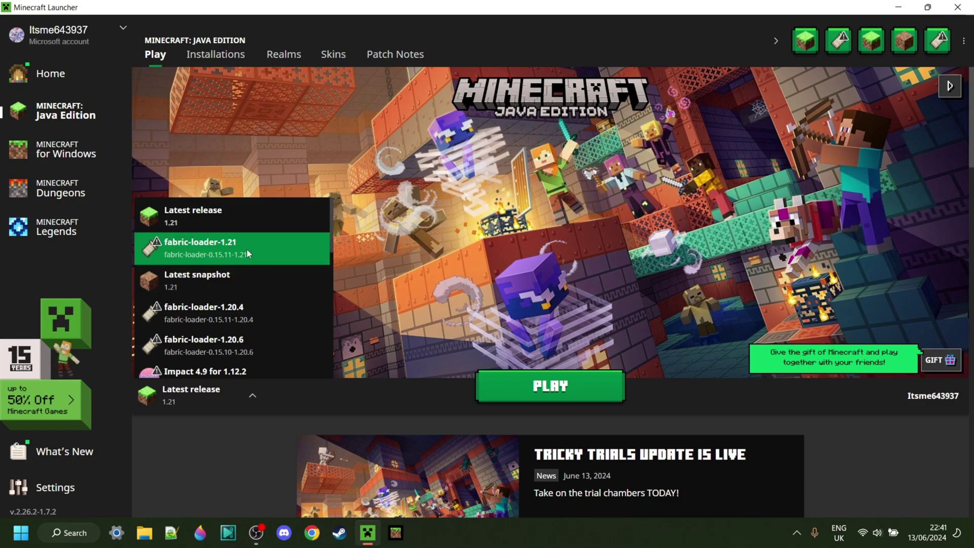
# Step: Launch the fabric-loader-1.21 installation and go to the Singleplayer world list
pyautogui.click(250, 250)
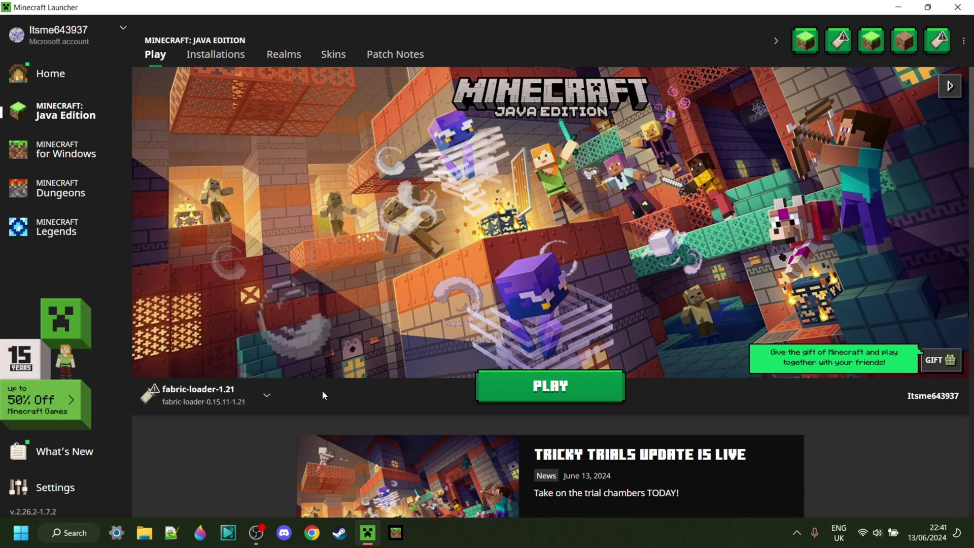
pyautogui.click(536, 392)
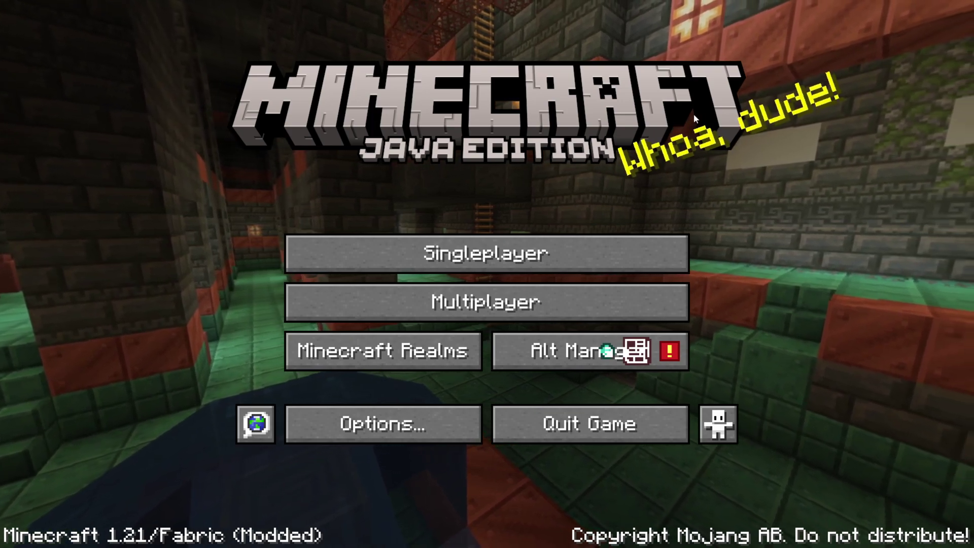
pyautogui.click(645, 254)
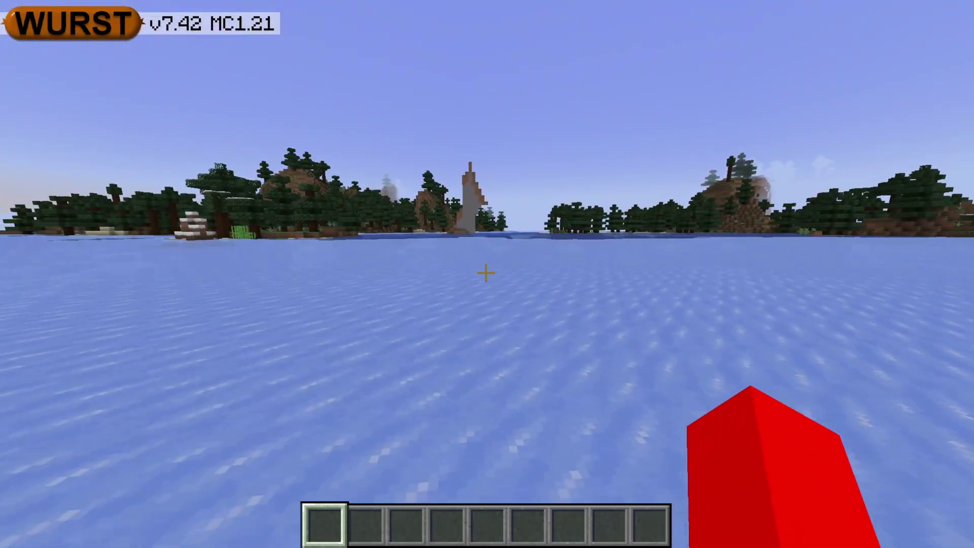
# Step: Walk across the frozen lake, cycle F5 camera views back to first person, then open Navigator
pyautogui.press('w')
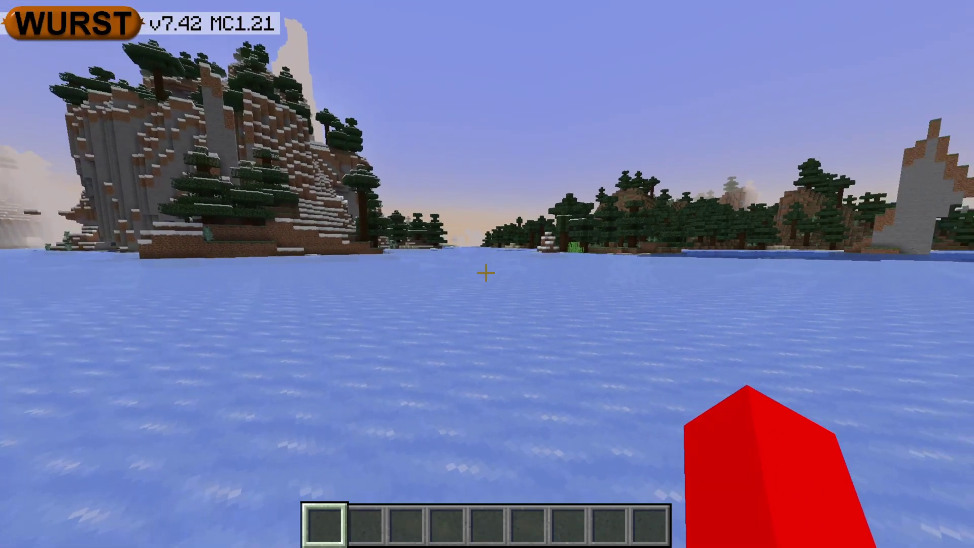
pyautogui.press('F5')
pyautogui.press('F5')
pyautogui.press('w')
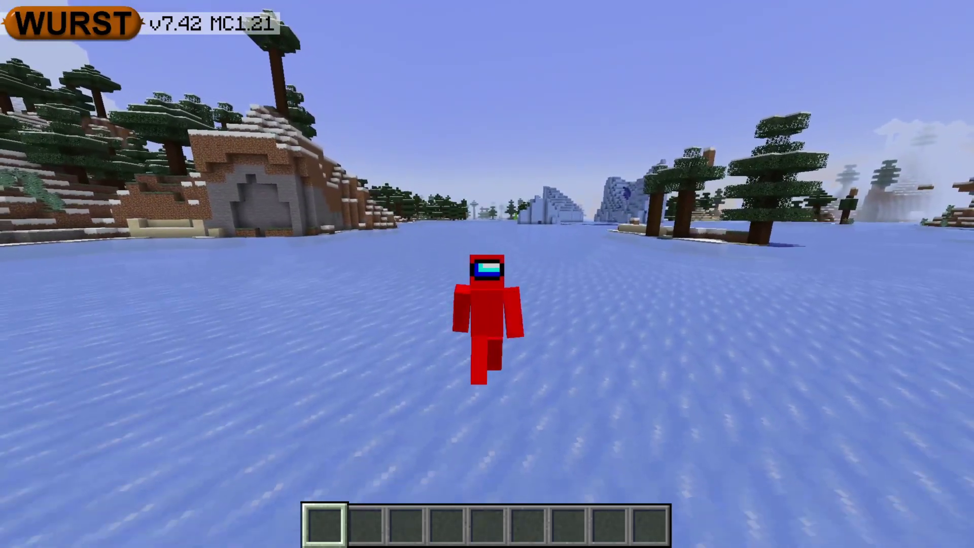
pyautogui.press('w')
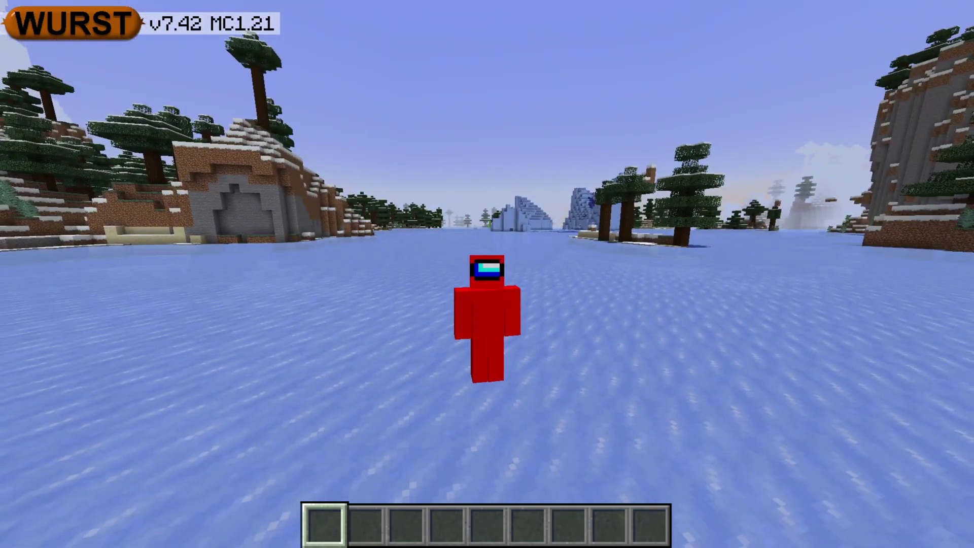
pyautogui.press('F5')
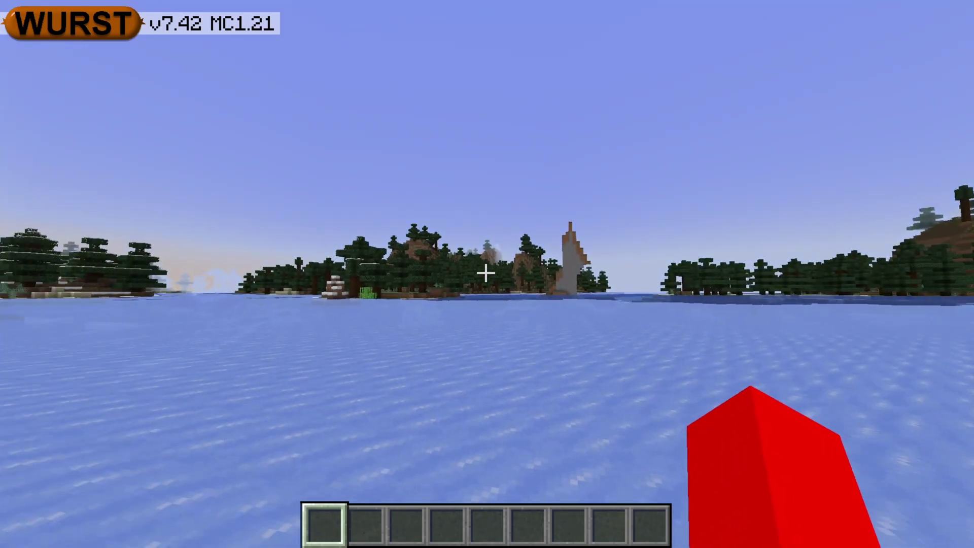
pyautogui.press('Shift_R')
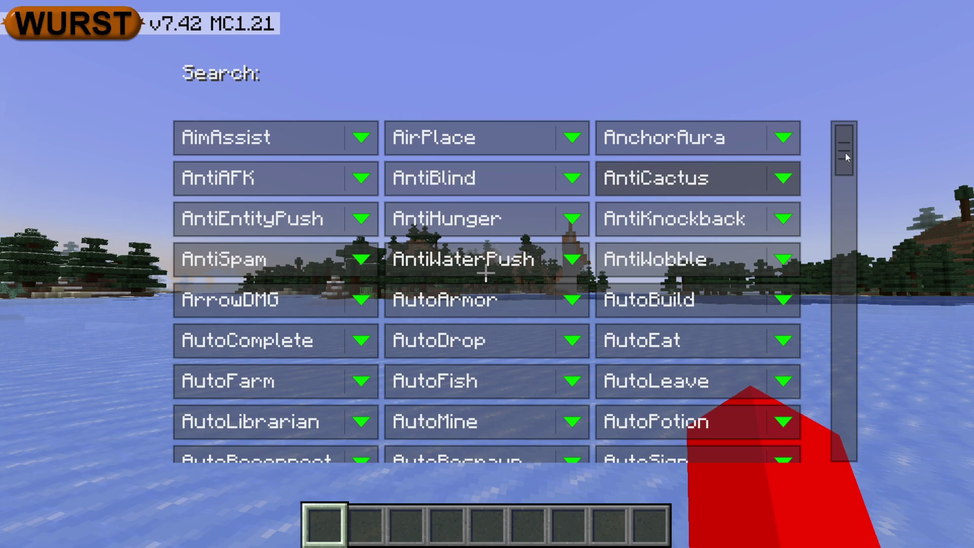
pyautogui.moveTo(845, 153); pyautogui.dragTo(844, 133)
pyautogui.press('Escape')
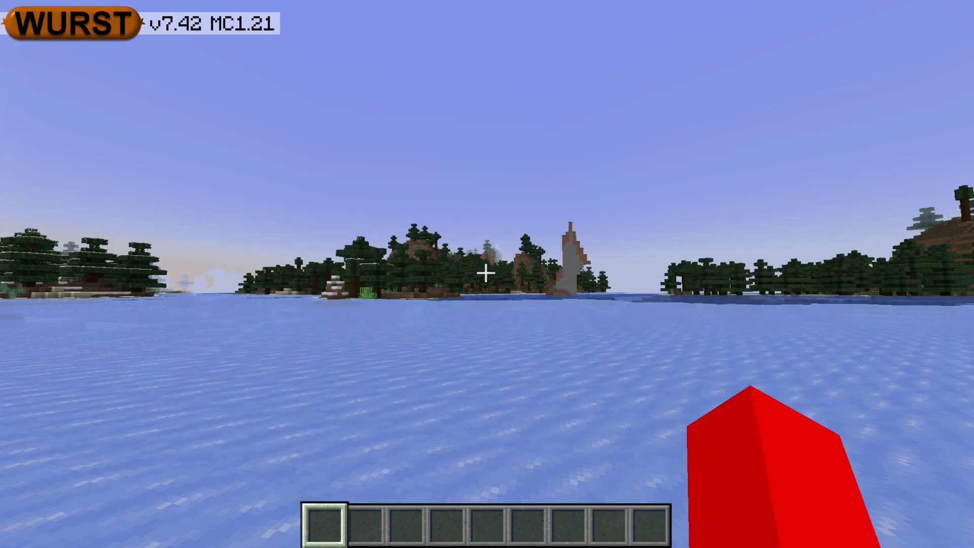
pyautogui.press('Shift_R')
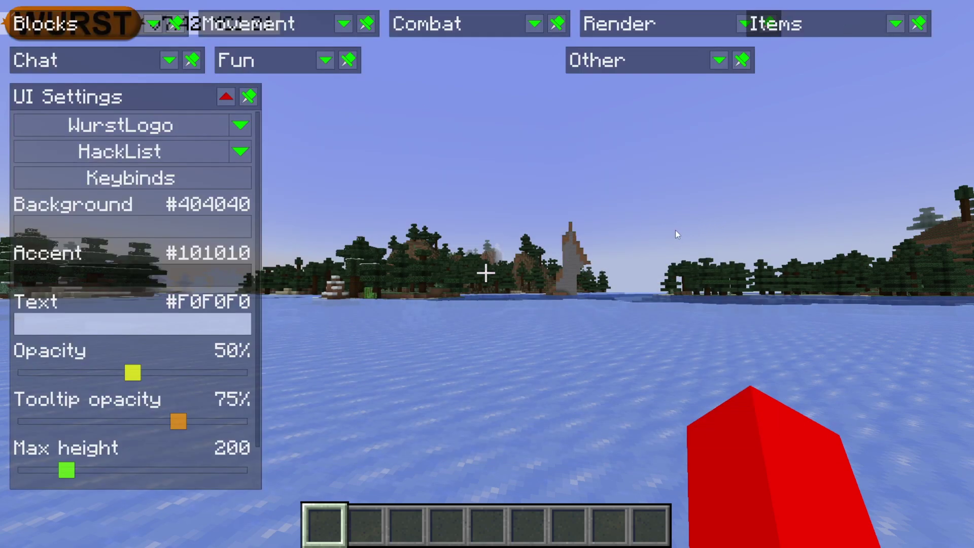
pyautogui.press('Escape')
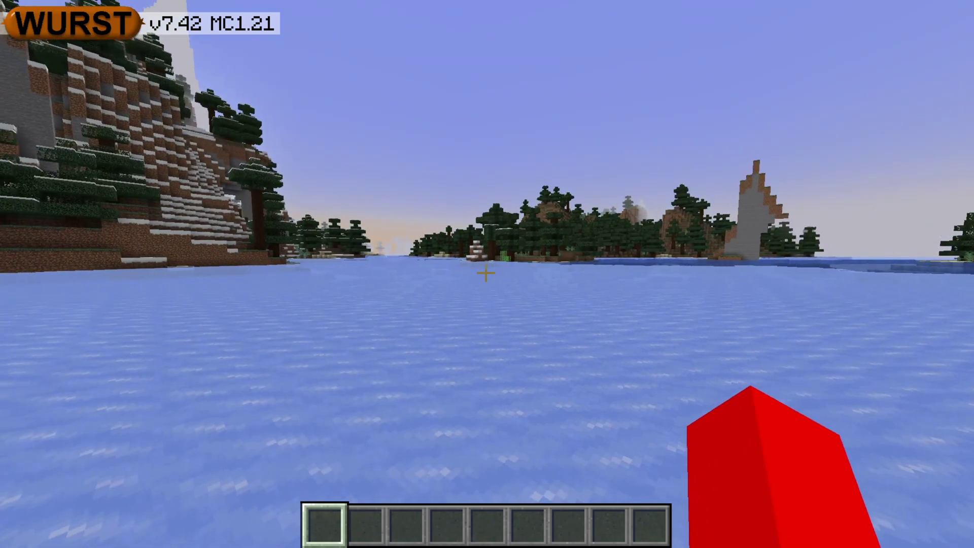
pyautogui.press('Shift_R')
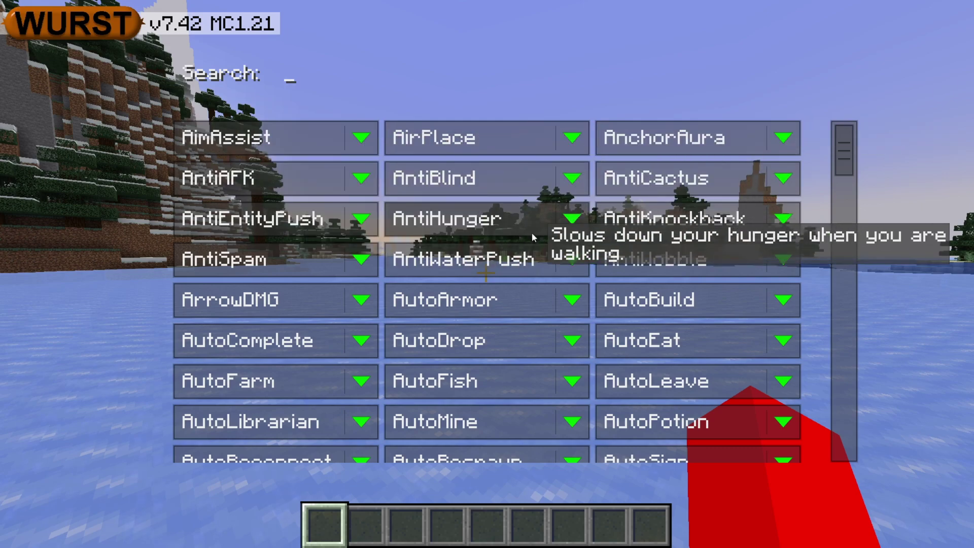
pyautogui.click(213, 151)
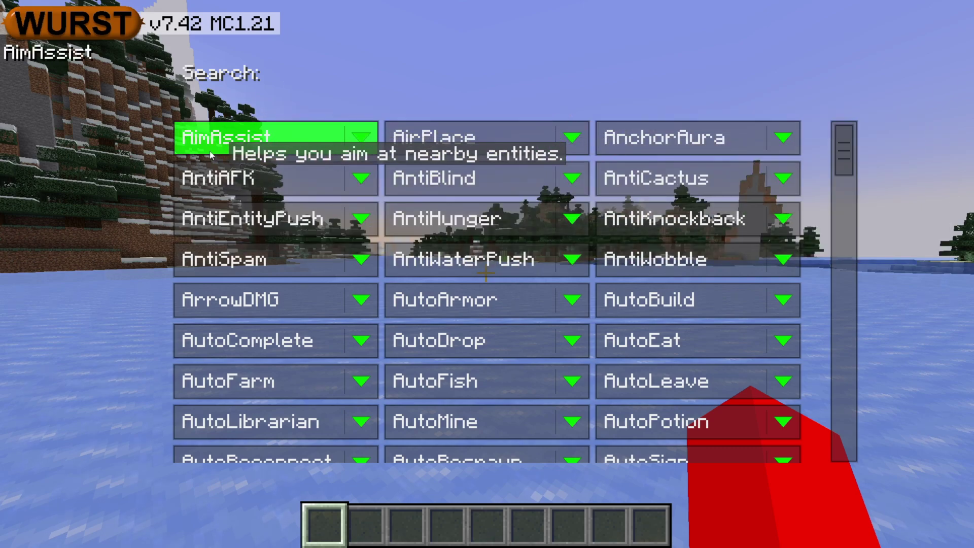
pyautogui.click(238, 145)
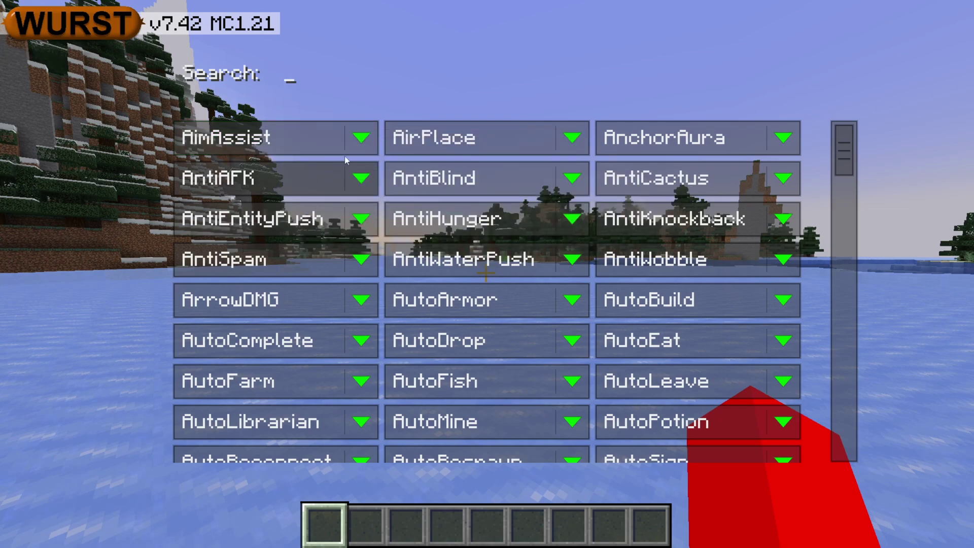
pyautogui.click(363, 140)
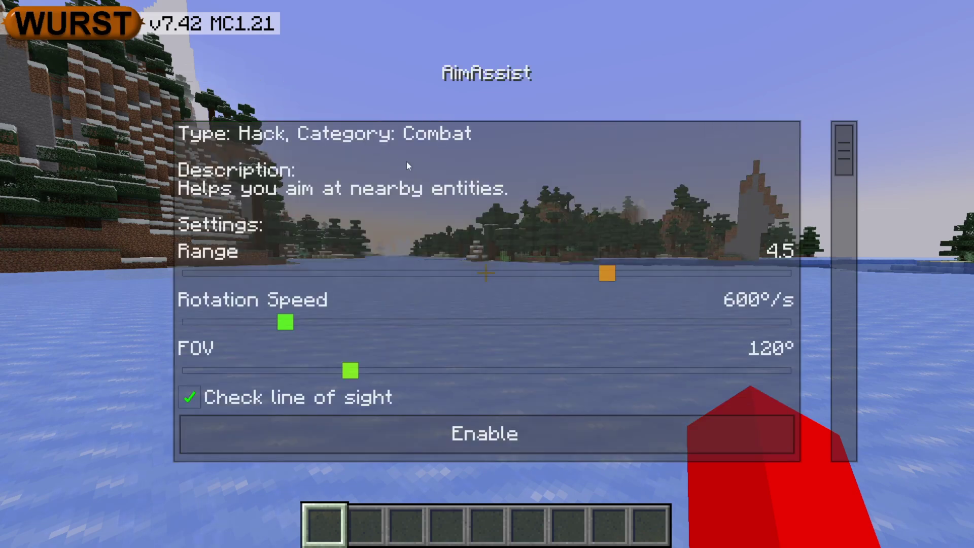
pyautogui.scroll(-5, 591, 209)
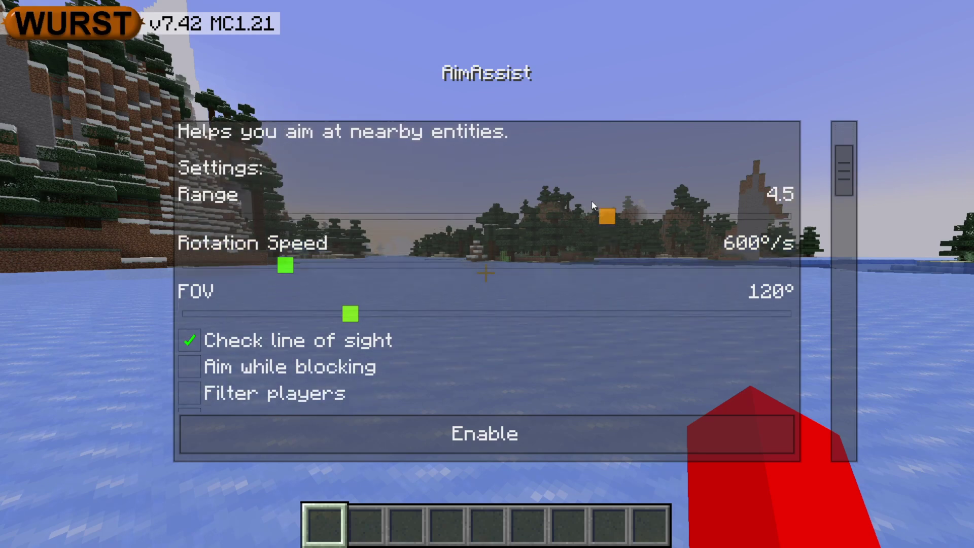
pyautogui.scroll(-9, 586, 305)
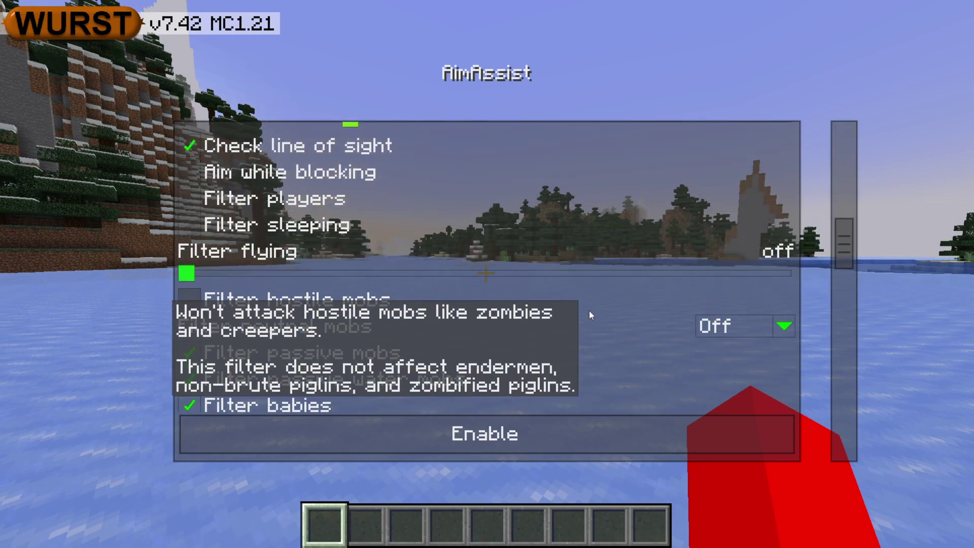
pyautogui.scroll(-6, 613, 324)
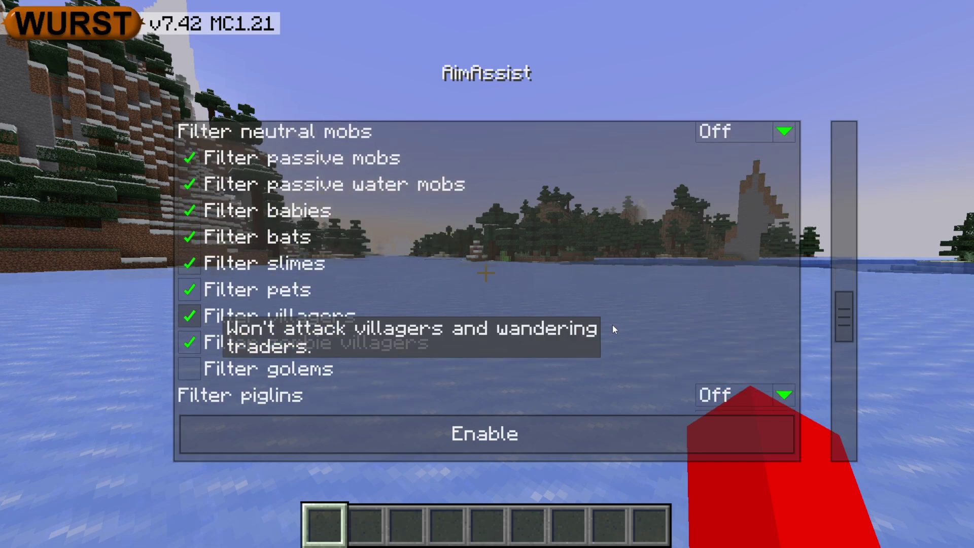
pyautogui.scroll(-9, 604, 265)
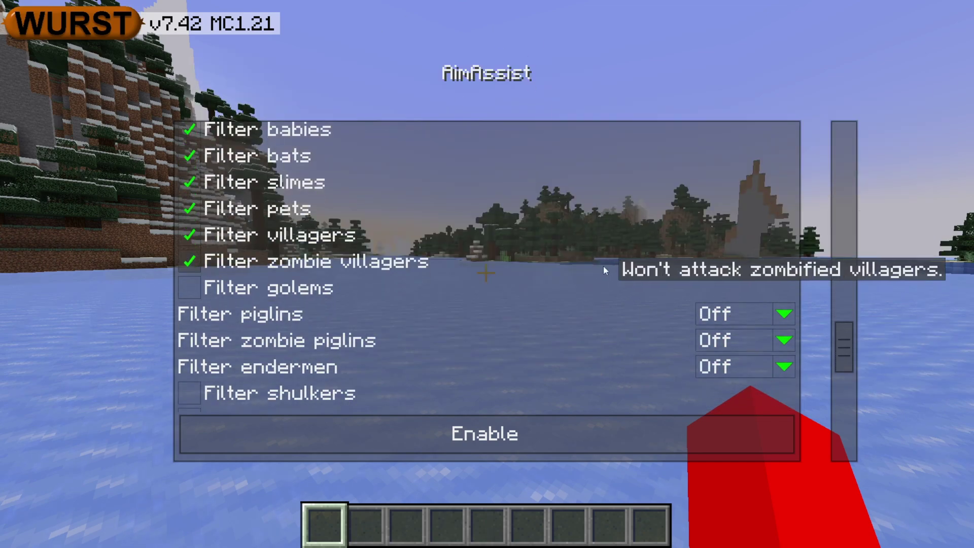
pyautogui.scroll(20, 605, 306)
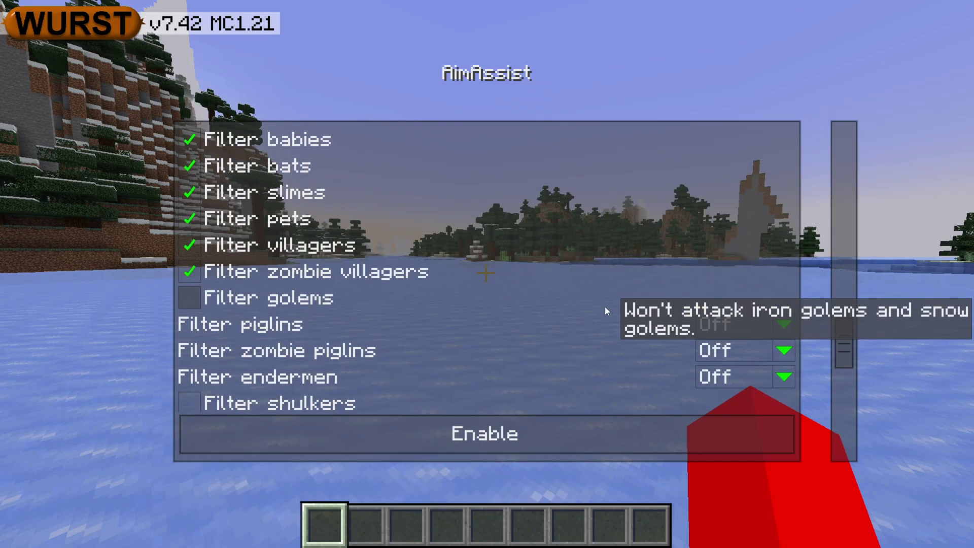
pyautogui.press('Escape')
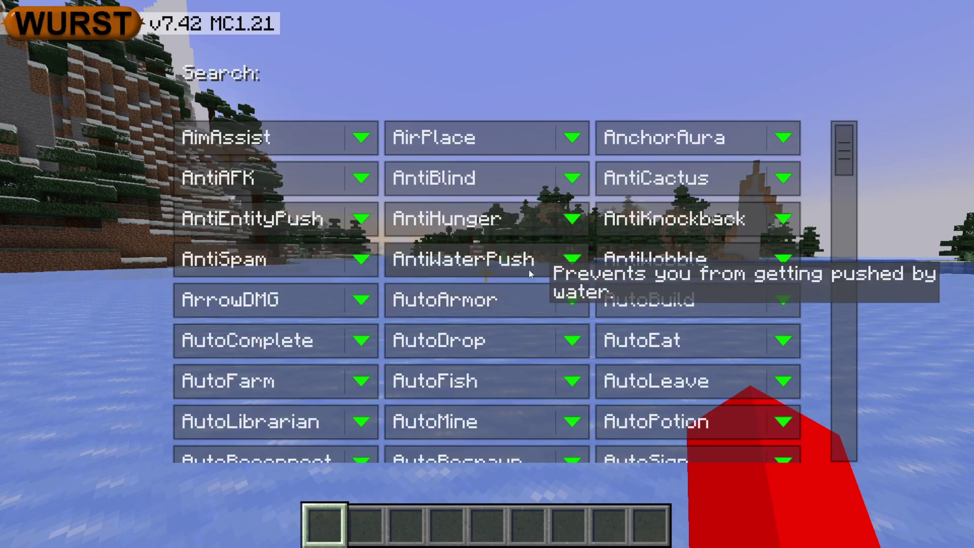
# Step: Switch on AimAssist, AntiAFK and AntiEntityPush in the Navigator
pyautogui.rightClick(262, 146)
pyautogui.rightClick(264, 179)
pyautogui.rightClick(272, 219)
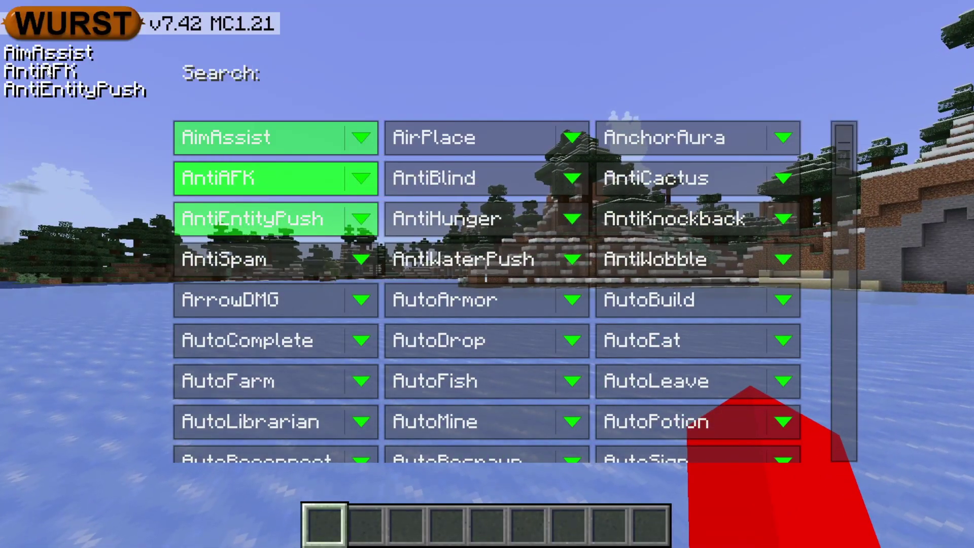
# Step: Switch those three hacks off again and bring up AimAssist's settings page
pyautogui.click(228, 138)
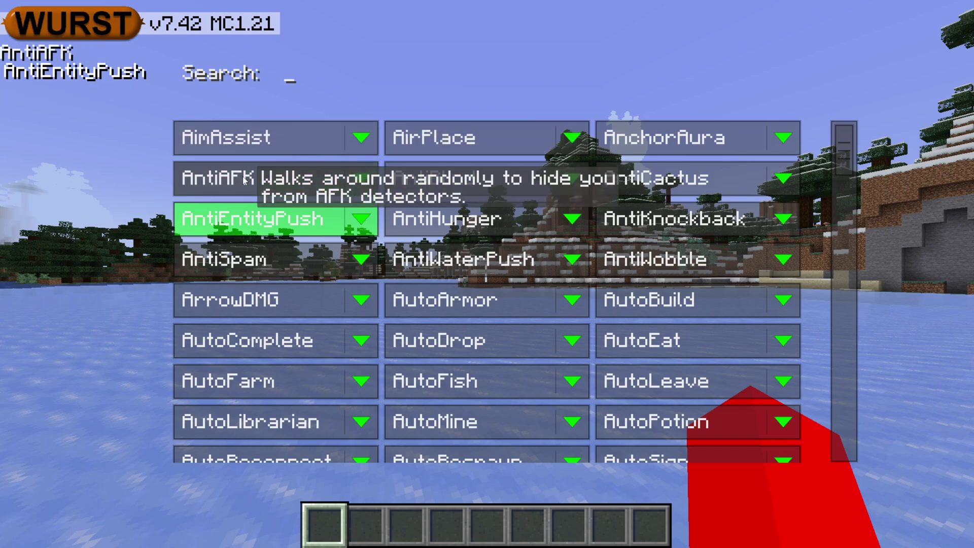
pyautogui.click(219, 179)
pyautogui.click(253, 219)
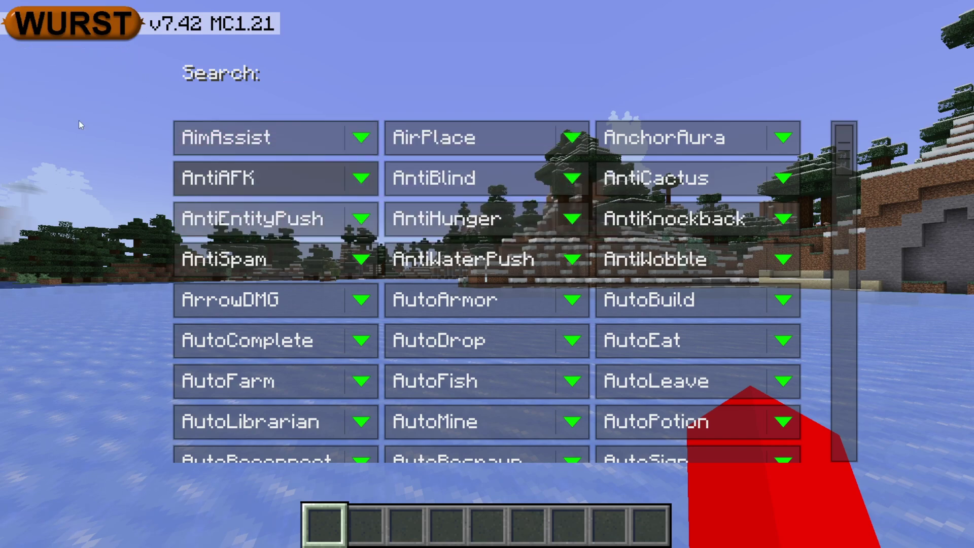
pyautogui.click(362, 137)
pyautogui.scroll(-15, 608, 321)
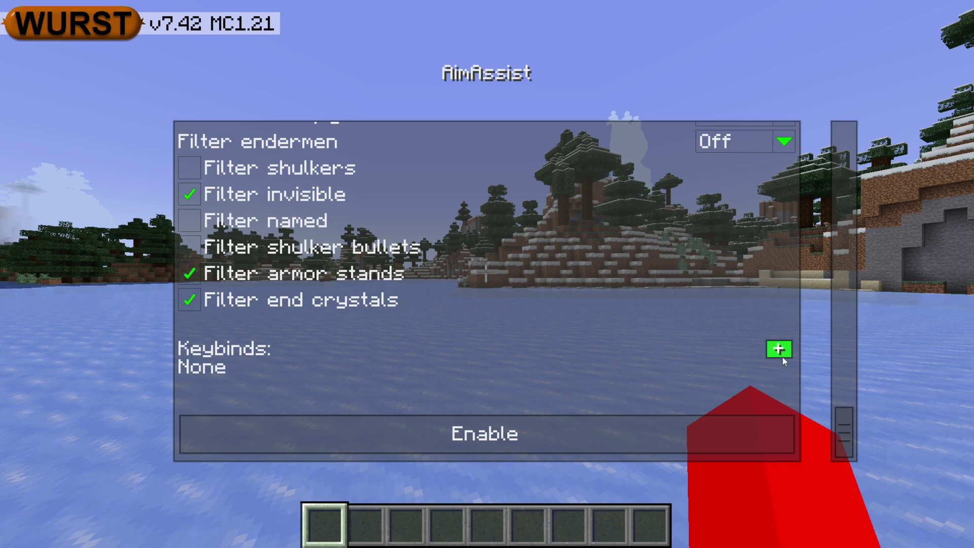
# Step: Leave the AimAssist settings and return to the Navigator feature list
pyautogui.press('Escape')
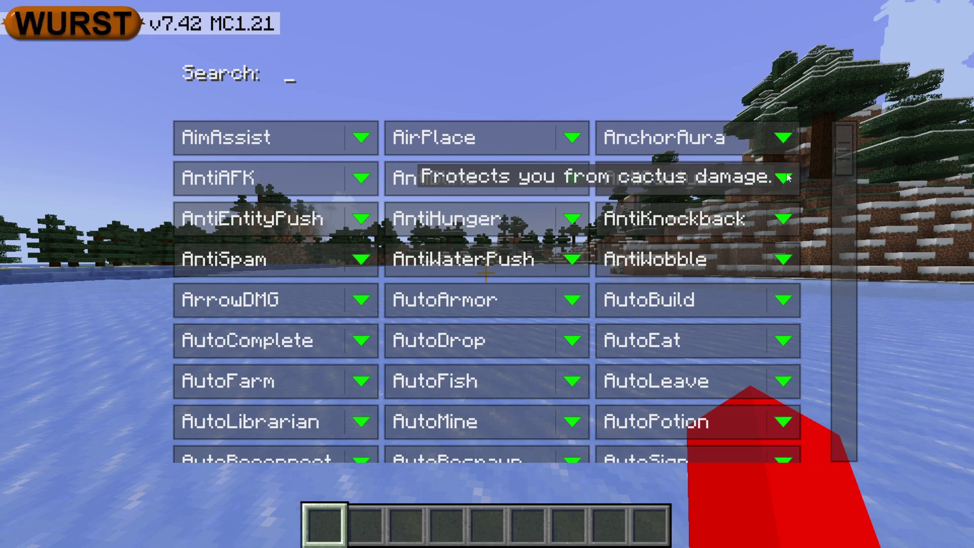
# Step: Move the Navigator list to its end, showing WurstLogo, TabGUI, NoTelemetry and Zoom
pyautogui.moveTo(841, 143); pyautogui.dragTo(840, 445)
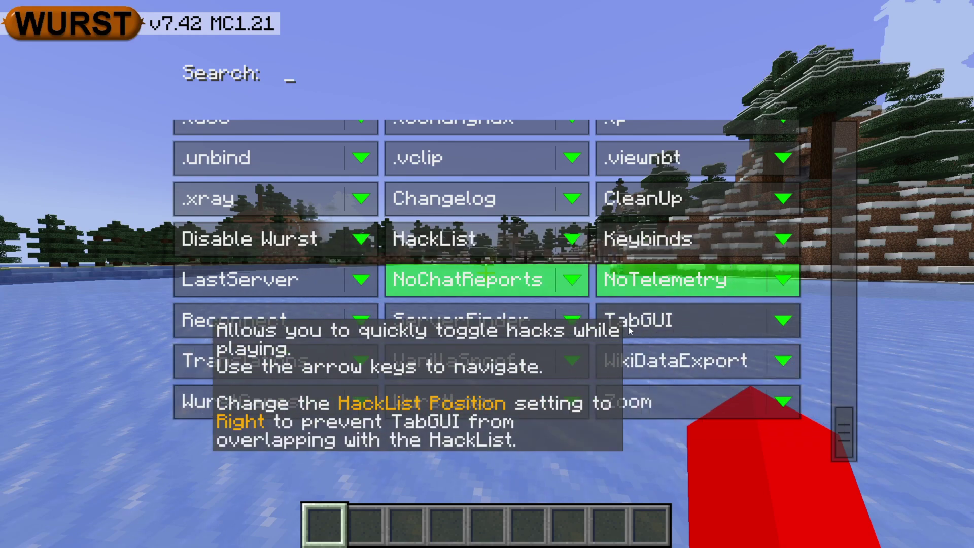
pyautogui.scroll(1, 609, 305)
pyautogui.scroll(-1, 544, 188)
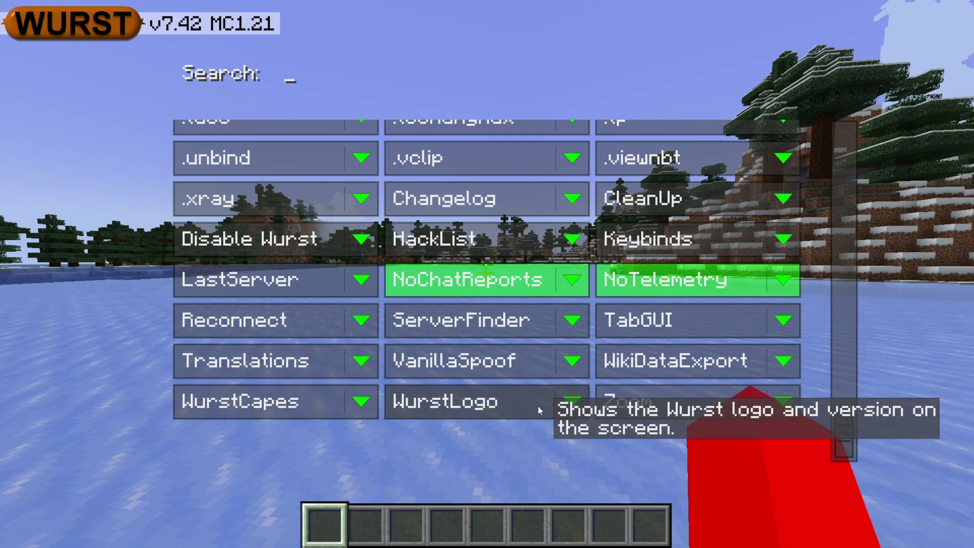
# Step: Set WurstLogo's Visibility to 'Only when outdated' and return to the game
pyautogui.click(571, 403)
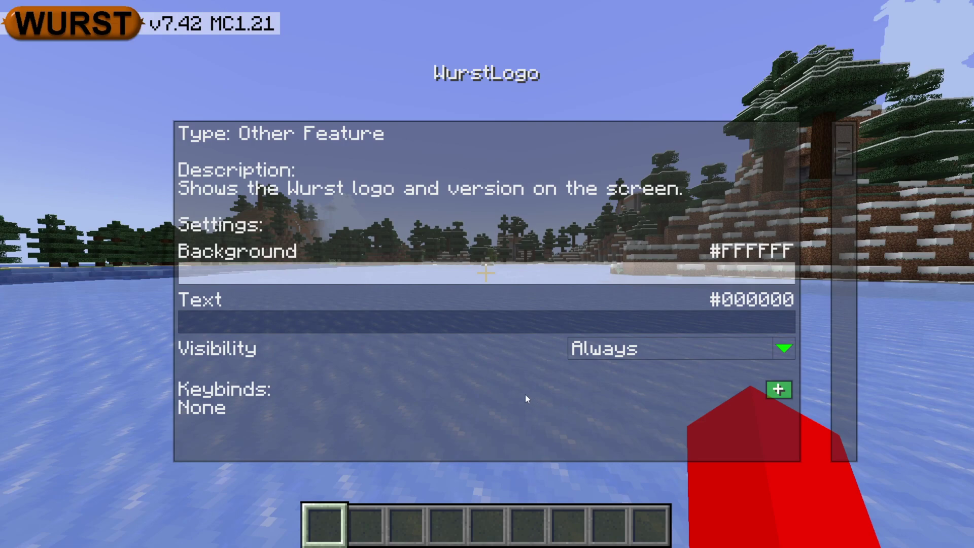
pyautogui.click(619, 350)
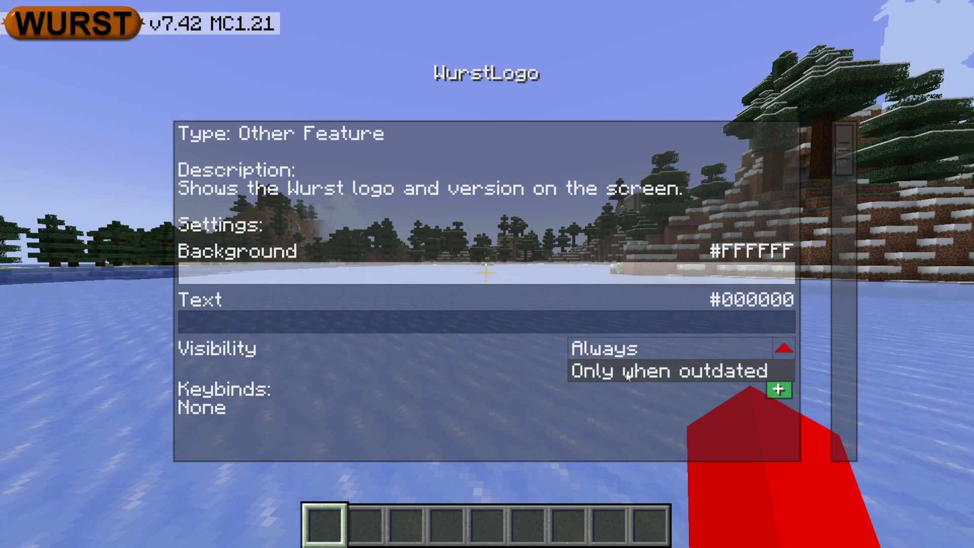
pyautogui.click(628, 374)
pyautogui.press('Escape')
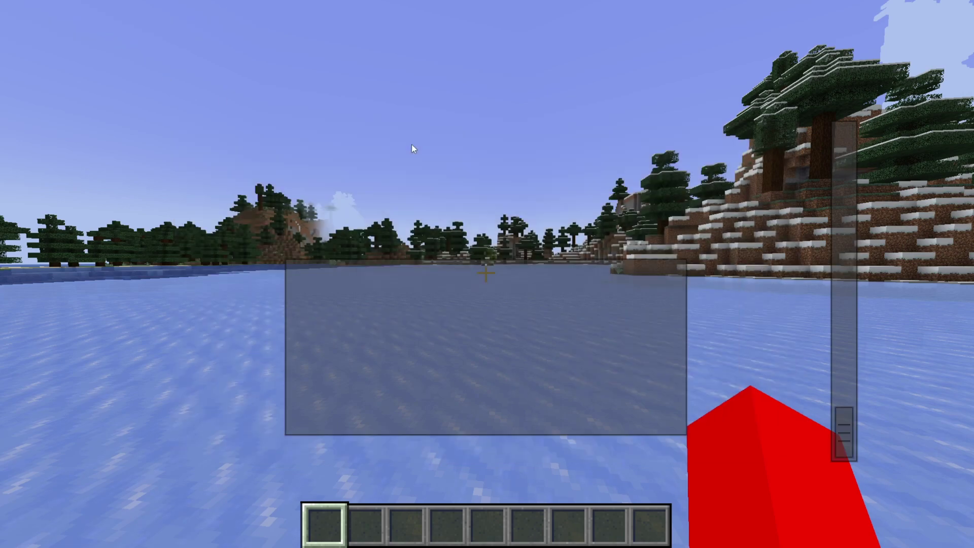
pyautogui.press('Escape')
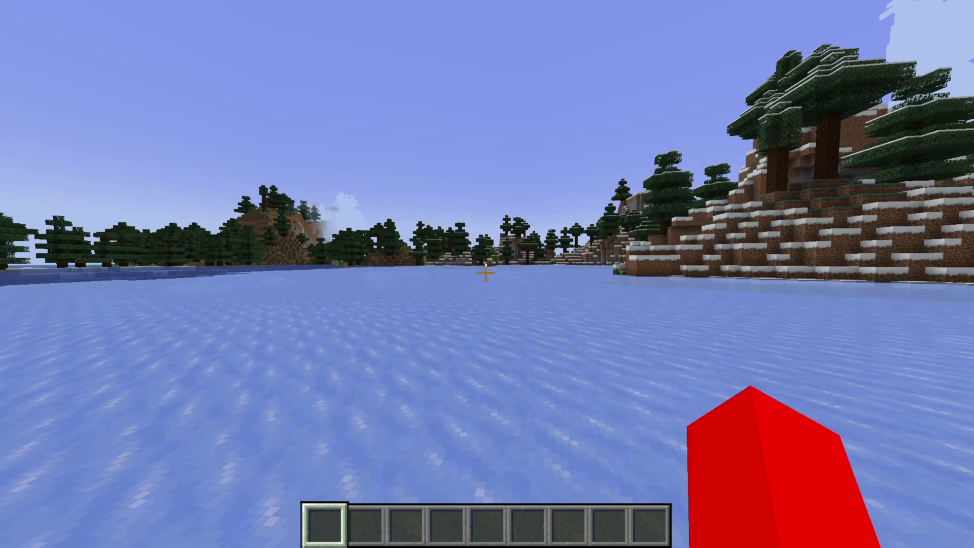
# Step: Reopen the Navigator and set the HackList Mode to Hidden
pyautogui.press('Shift_R')
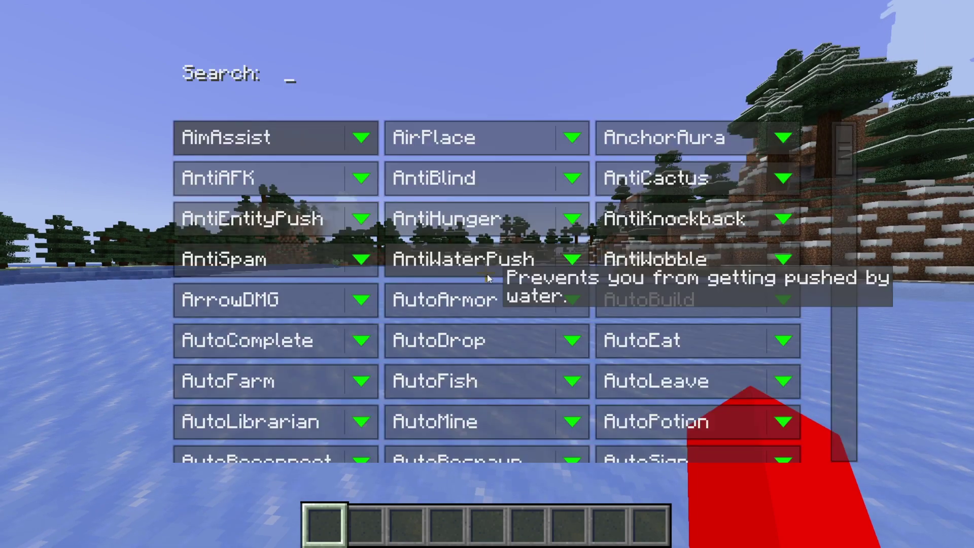
pyautogui.moveTo(844, 161); pyautogui.dragTo(841, 435)
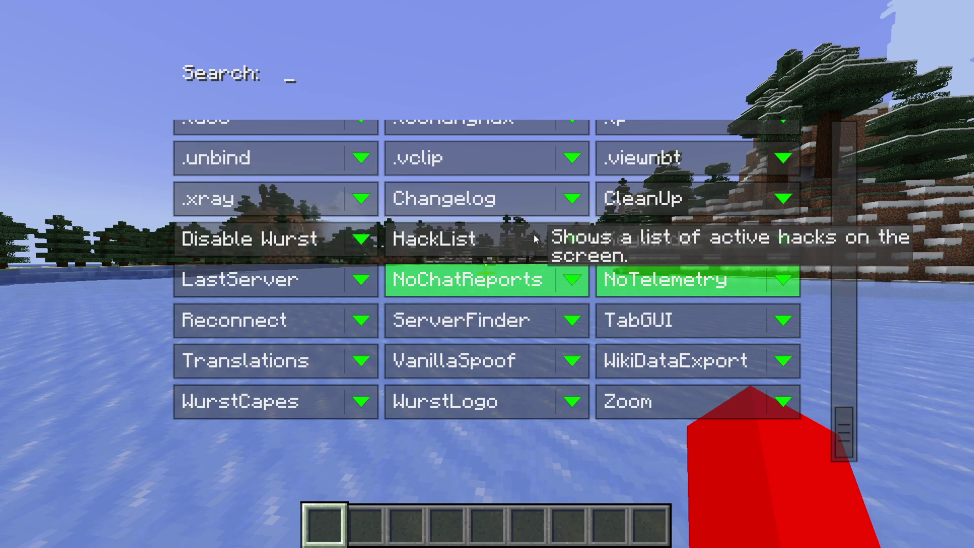
pyautogui.click(572, 239)
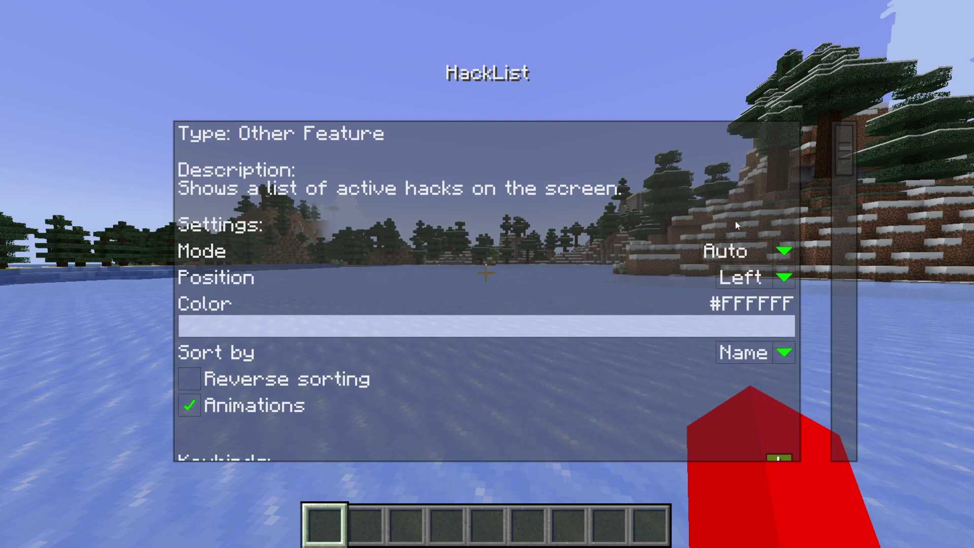
pyautogui.scroll(-2, 610, 264)
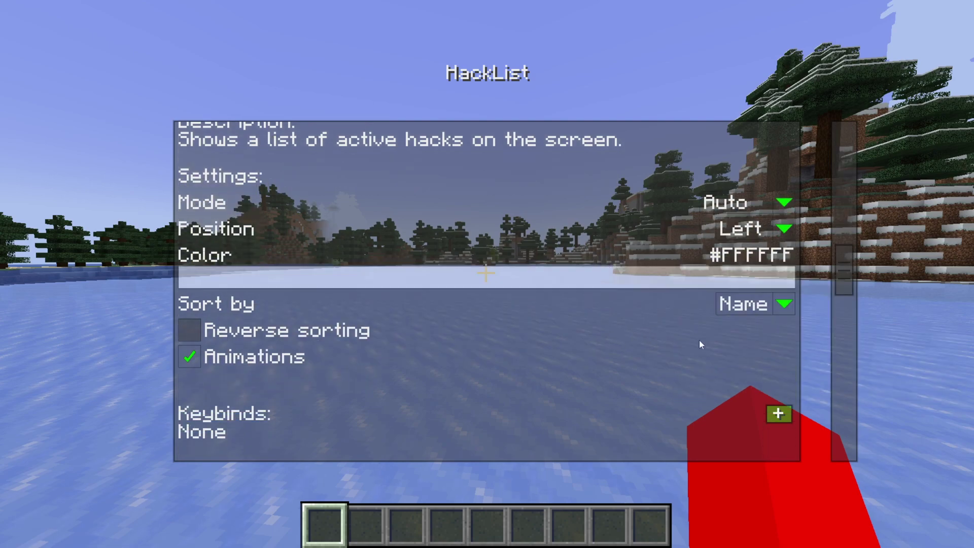
pyautogui.click(731, 208)
pyautogui.click(733, 247)
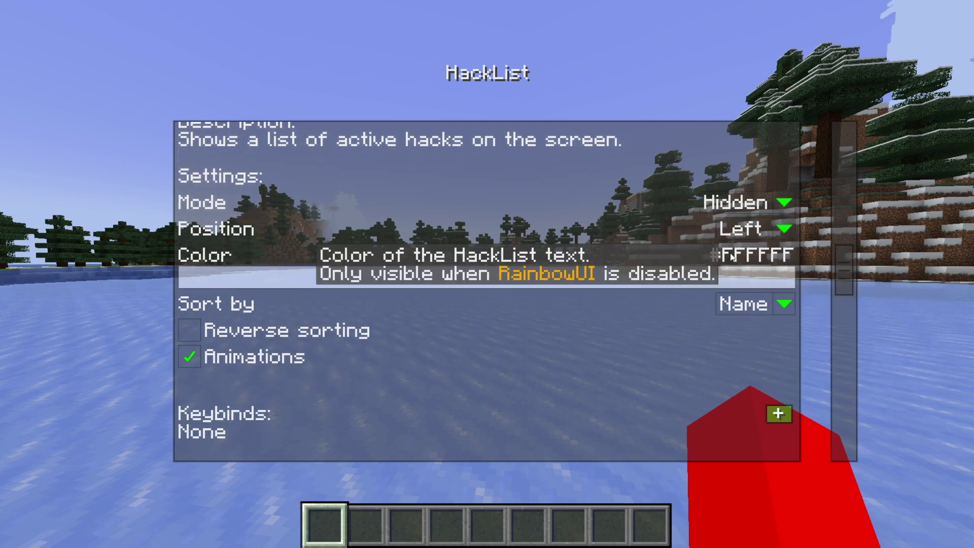
pyautogui.press('Escape')
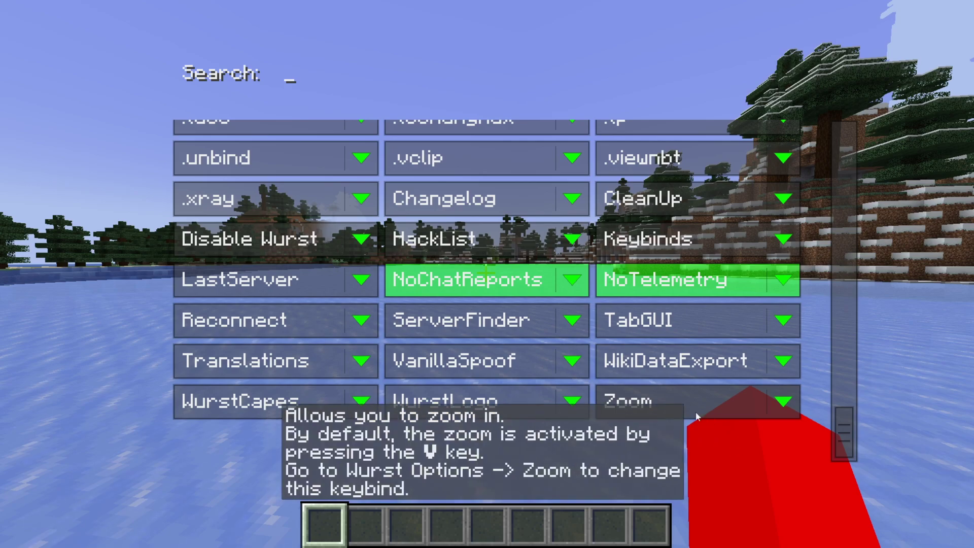
# Step: View the Zoom feature's settings, then close the Navigator back to the game
pyautogui.click(700, 400)
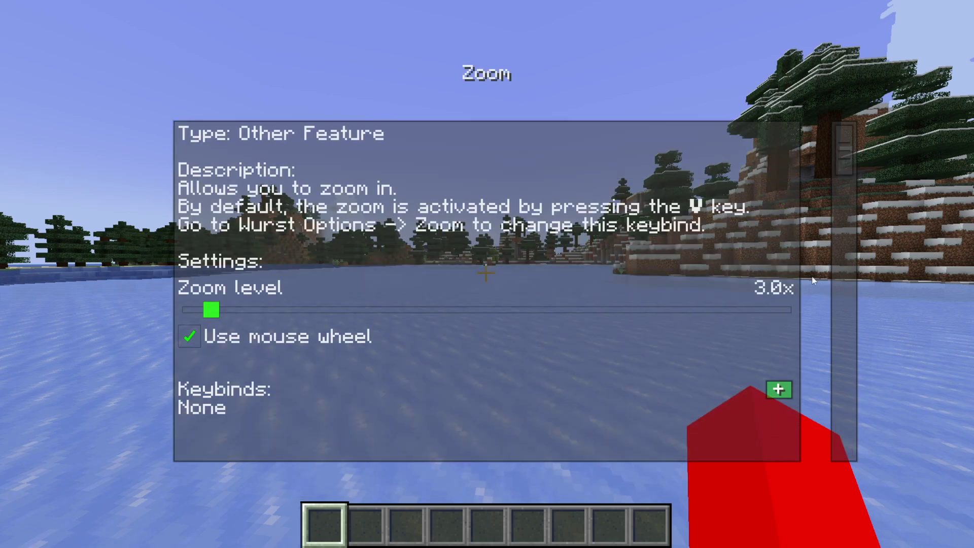
pyautogui.press('Escape')
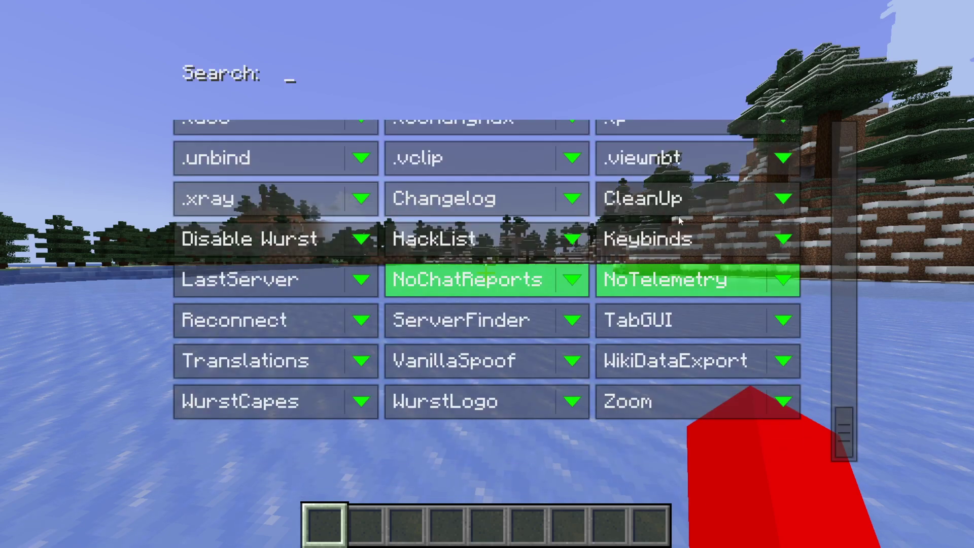
pyautogui.press('Escape')
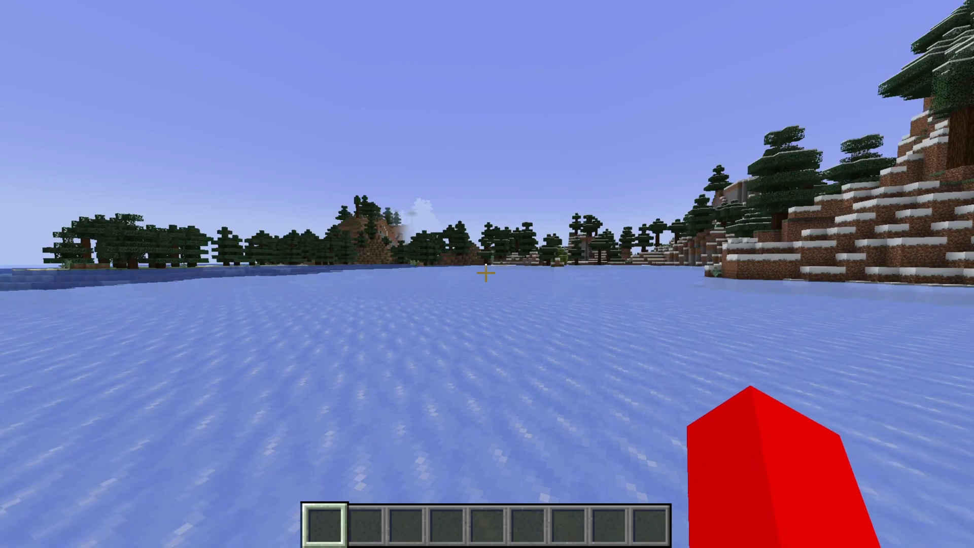
# Step: View the WURST Options screen from the pause menu, then return to the game and open chat
pyautogui.press('Escape')
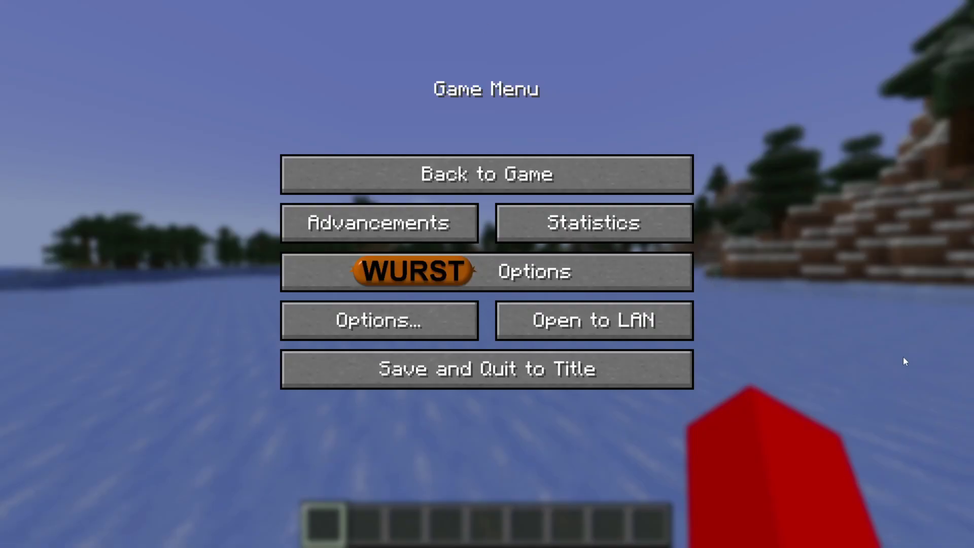
pyautogui.click(591, 273)
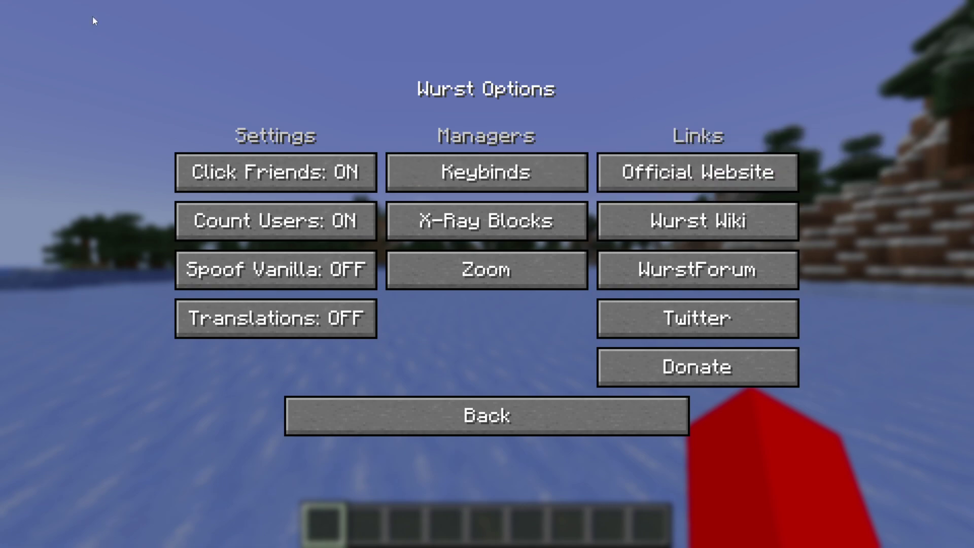
pyautogui.press('Escape')
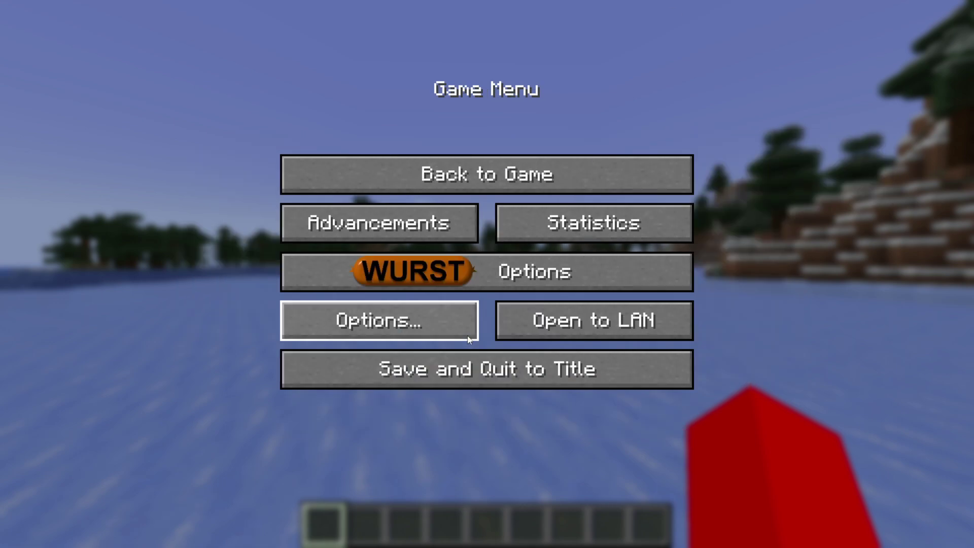
pyautogui.press('Escape')
pyautogui.press('t')
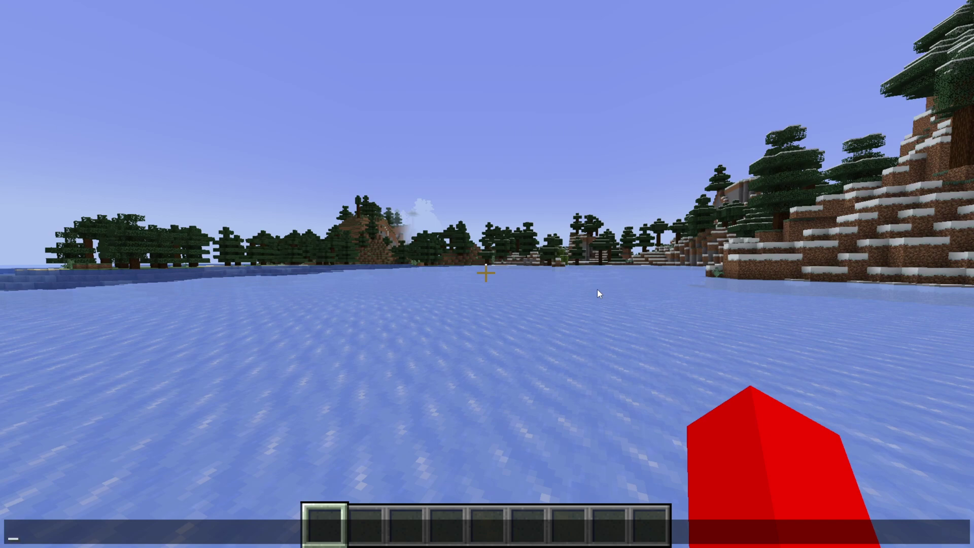
# Step: Type /give in the chat input, then erase it completely
pyautogui.write('/give')
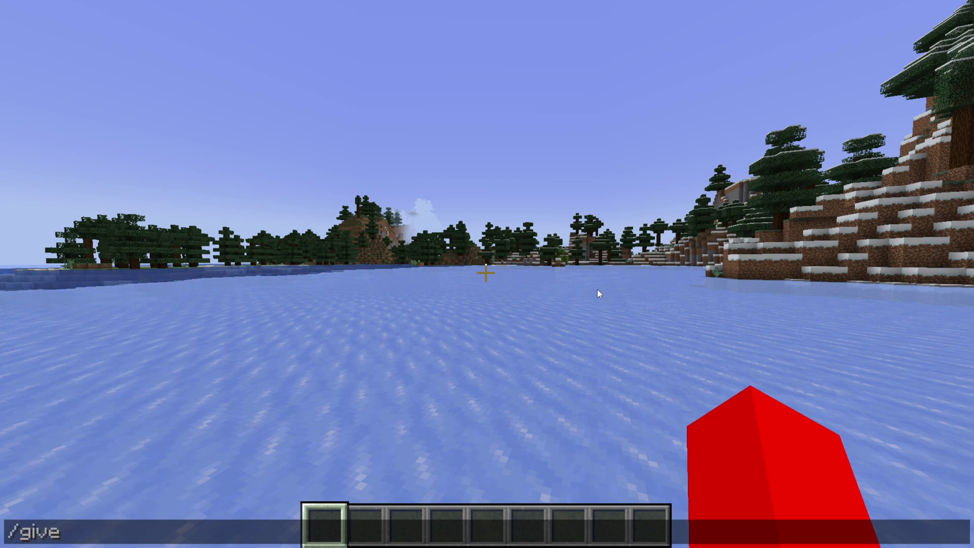
pyautogui.press('BackSpace')
pyautogui.press('BackSpace')
pyautogui.press('BackSpace')
pyautogui.press('BackSpace')
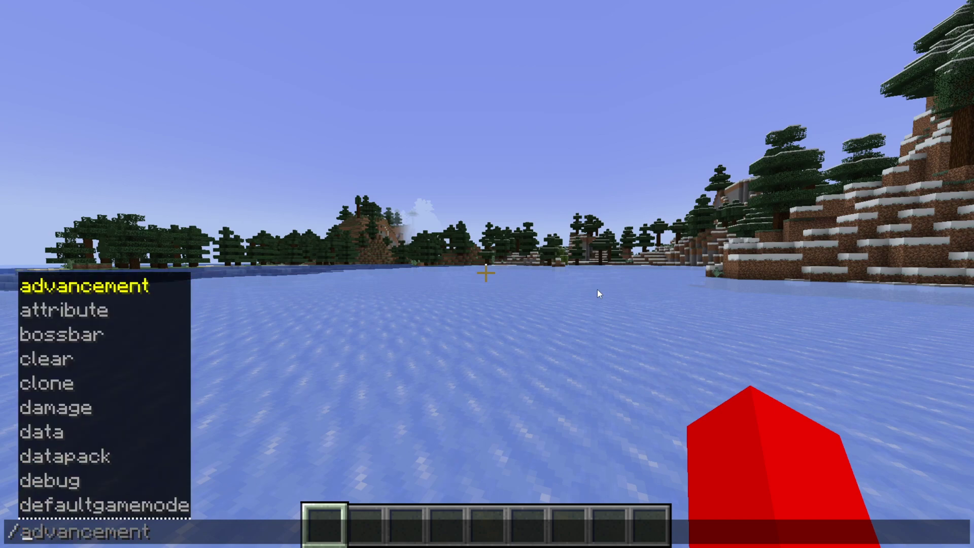
pyautogui.press('BackSpace')
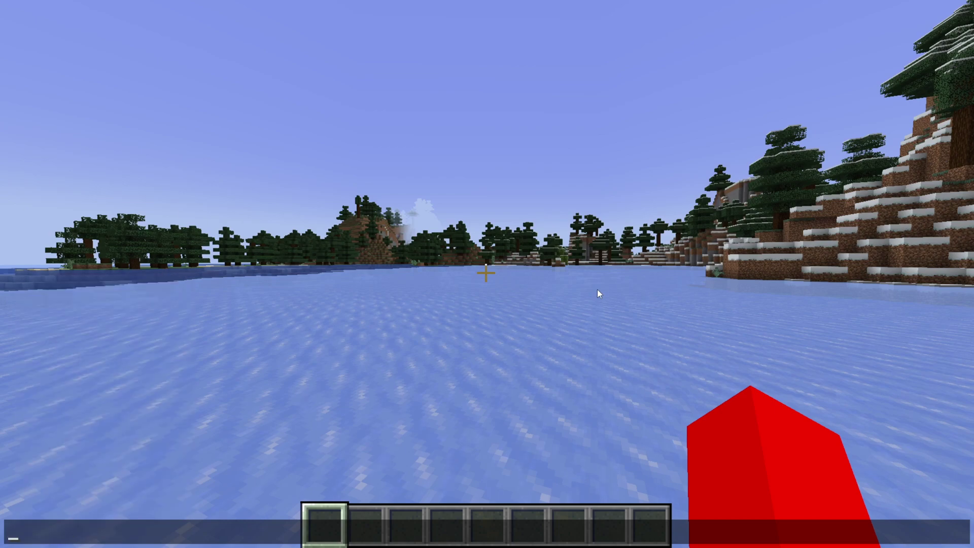
# Step: Run .help, then .help 2 to show page 2 of the Wurst command list
pyautogui.write('.help')
pyautogui.press('Return')
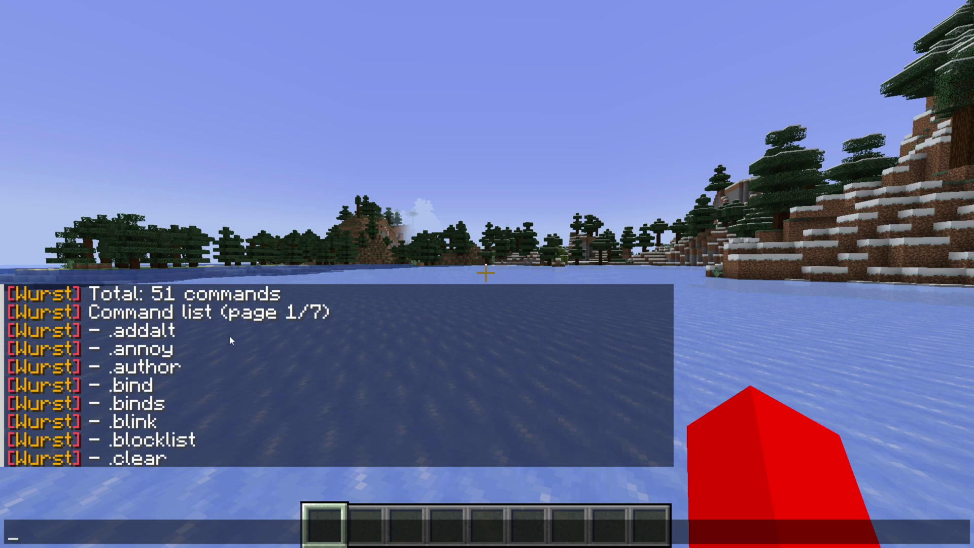
pyautogui.write('.help 2')
pyautogui.press('Return')
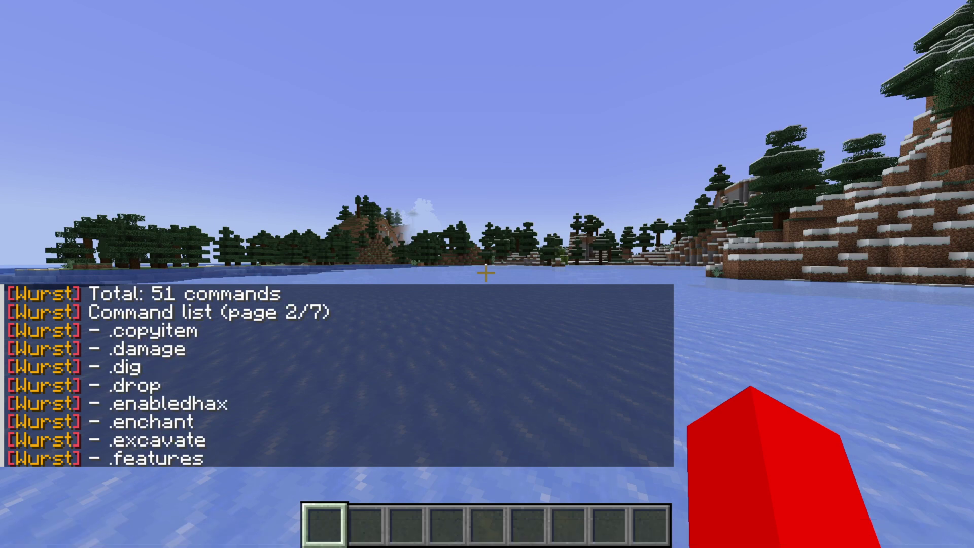
pyautogui.press('Escape')
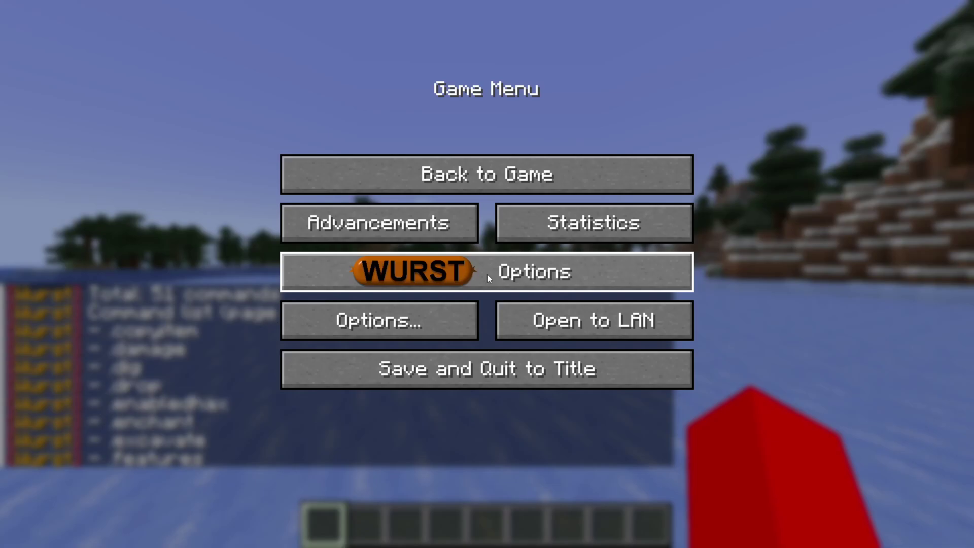
pyautogui.press('Escape')
pyautogui.press('Shift_R')
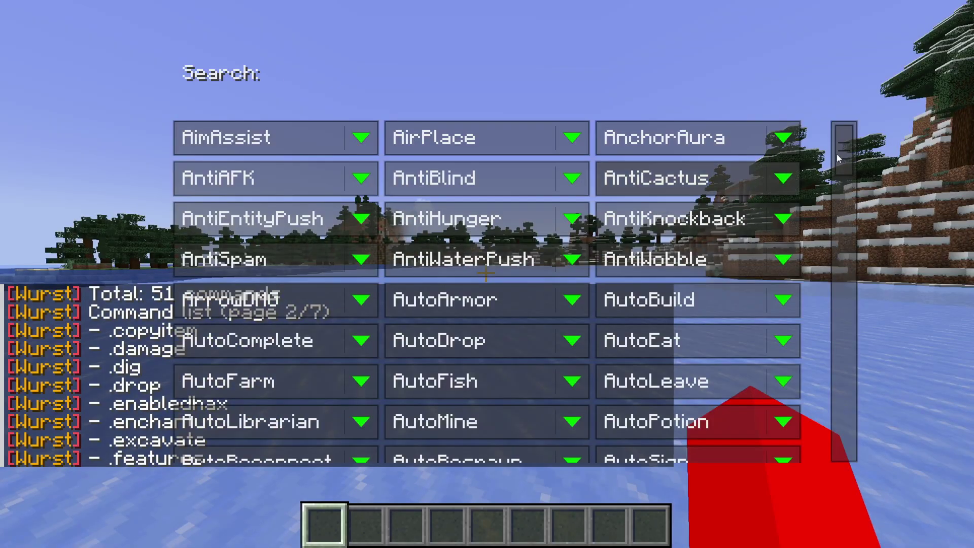
pyautogui.moveTo(836, 153); pyautogui.dragTo(855, 350)
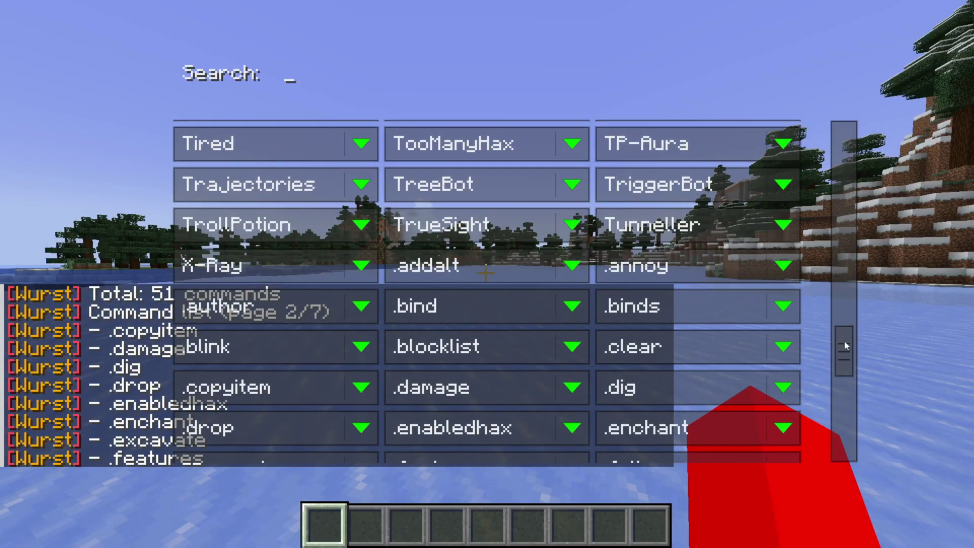
pyautogui.moveTo(624, 278)
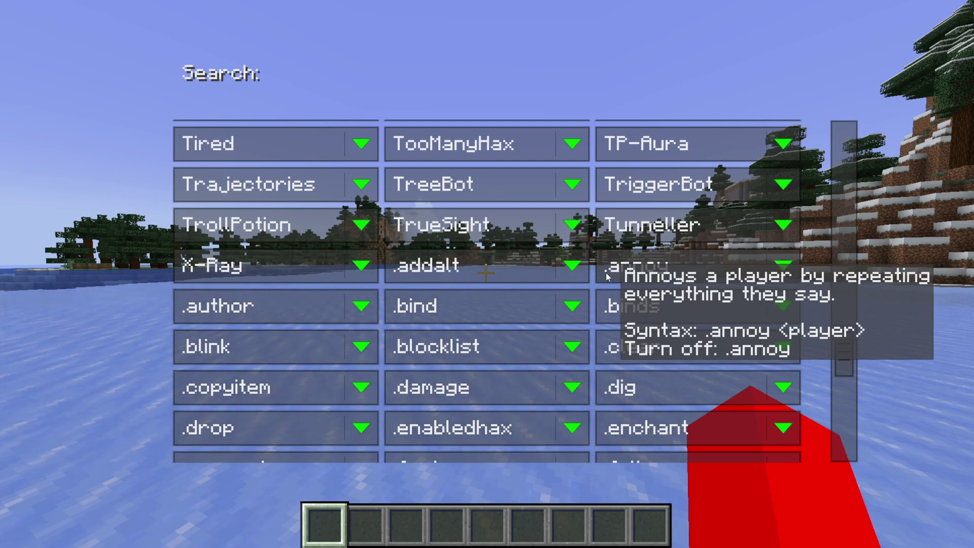
# Step: Leave the feature navigator, run .binds in chat, and reopen chat to read its help
pyautogui.press('Escape')
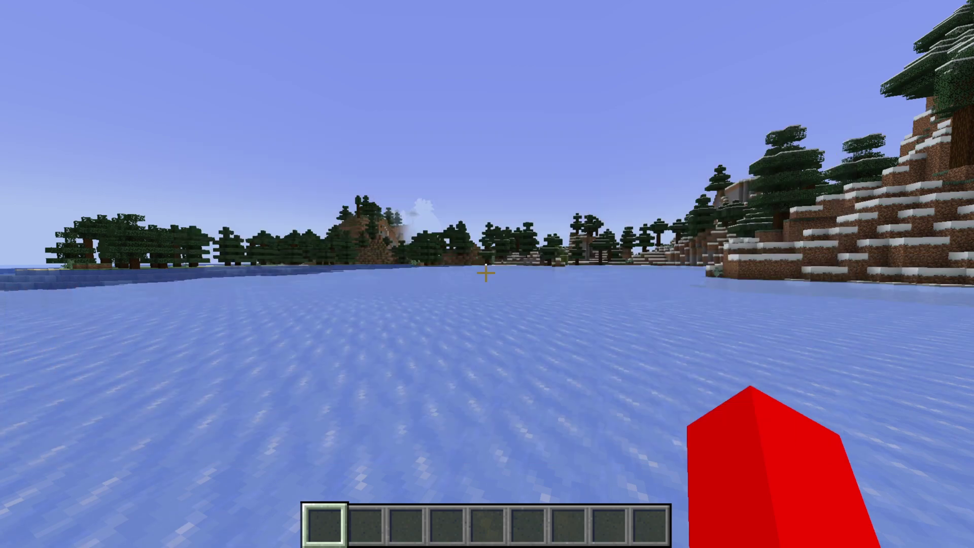
pyautogui.press('t')
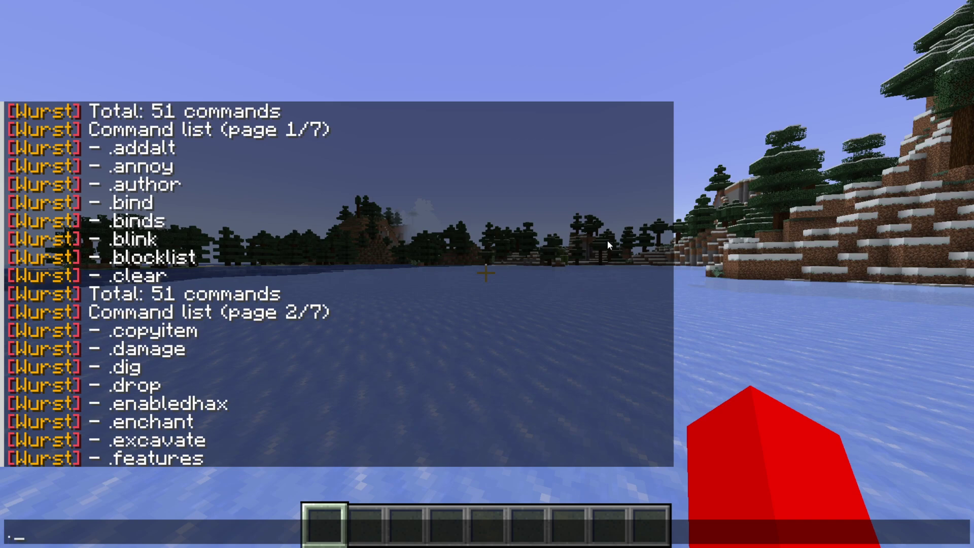
pyautogui.write('binds')
pyautogui.press('Return')
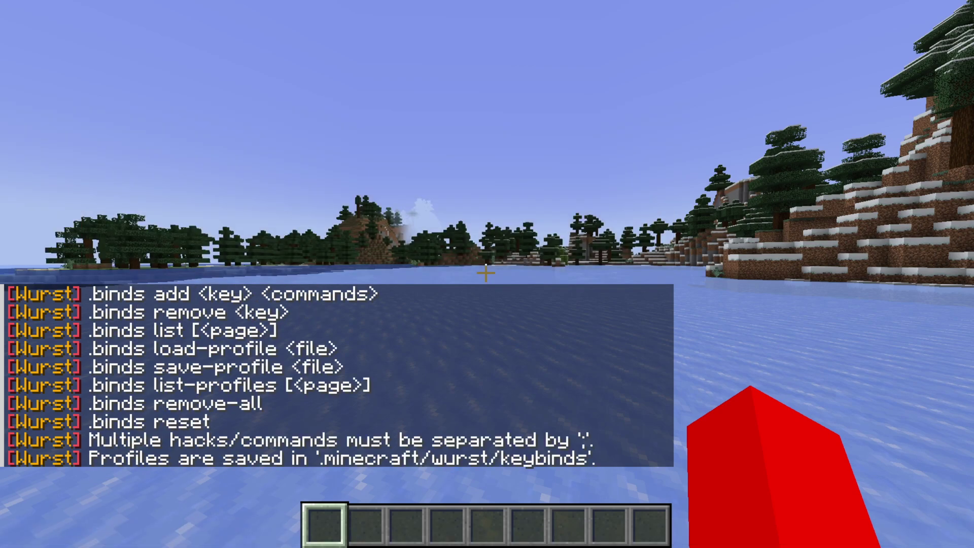
pyautogui.press('t')
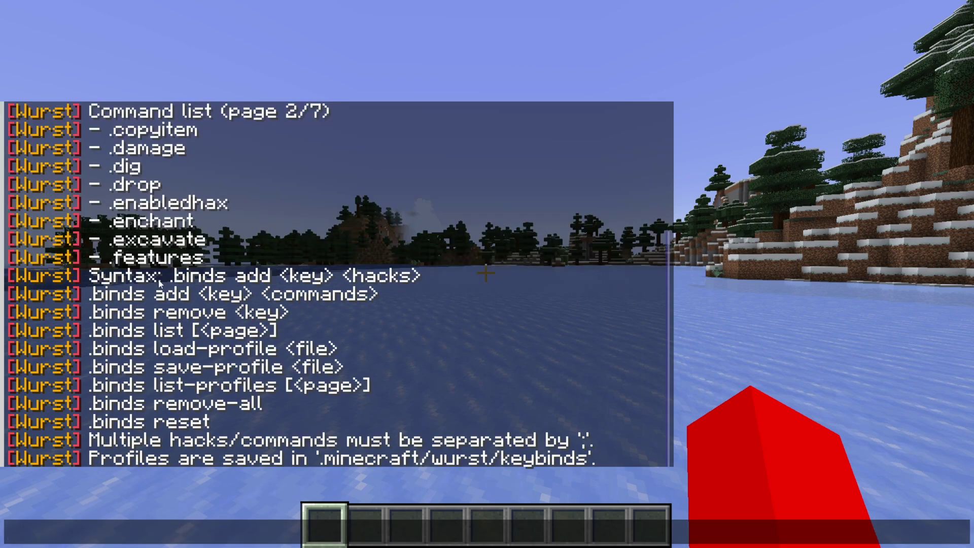